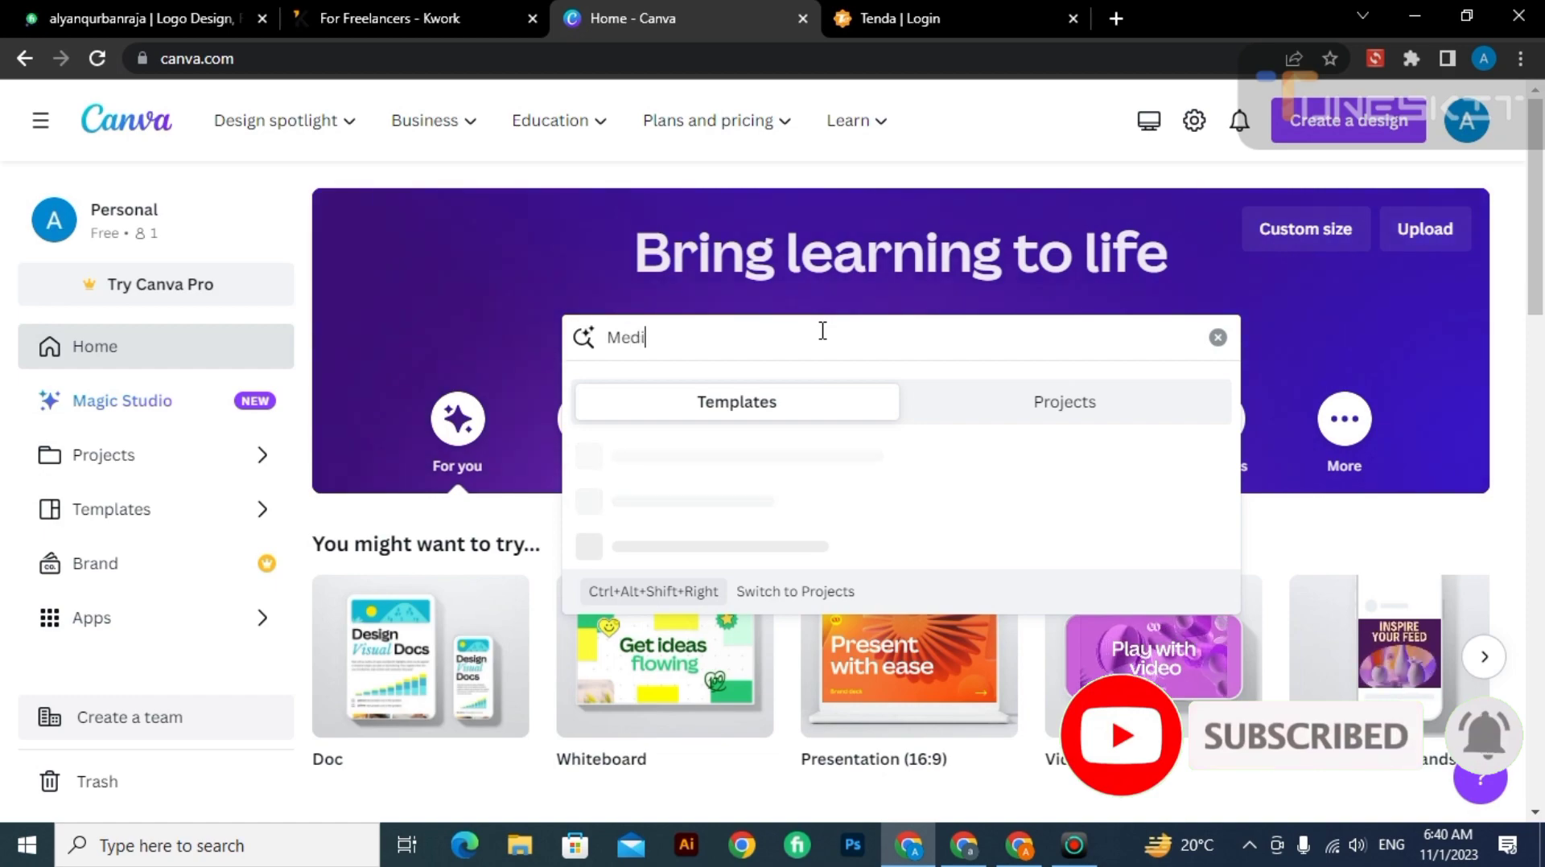
Search the templates for "medical poster", correcting the misspelled "medicsl" in the query.
{"action": "type", "text": "poster"}
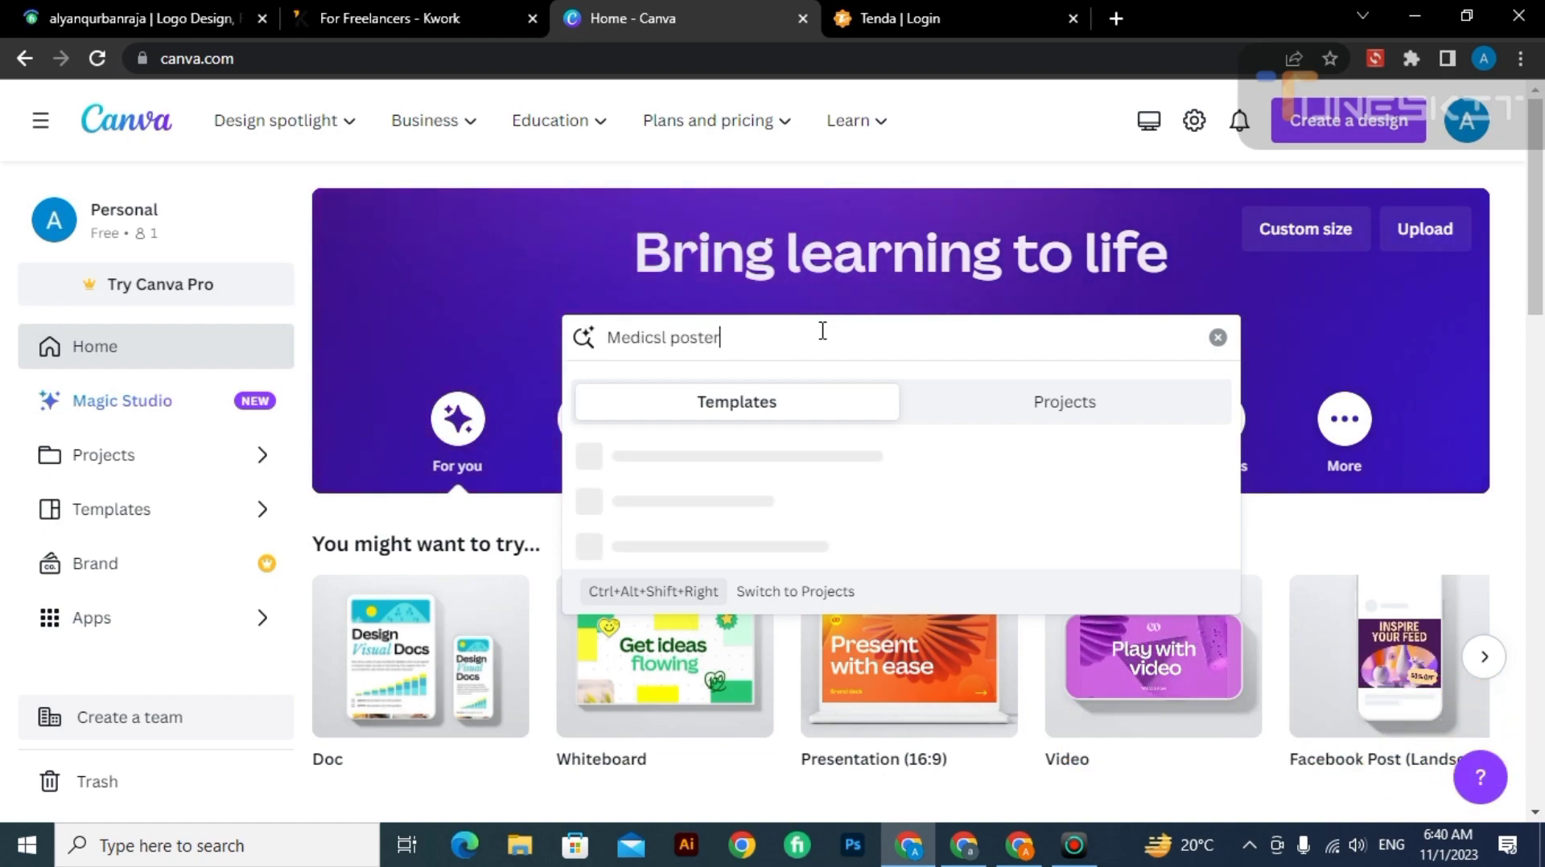
{"action": "key", "text": "Return"}
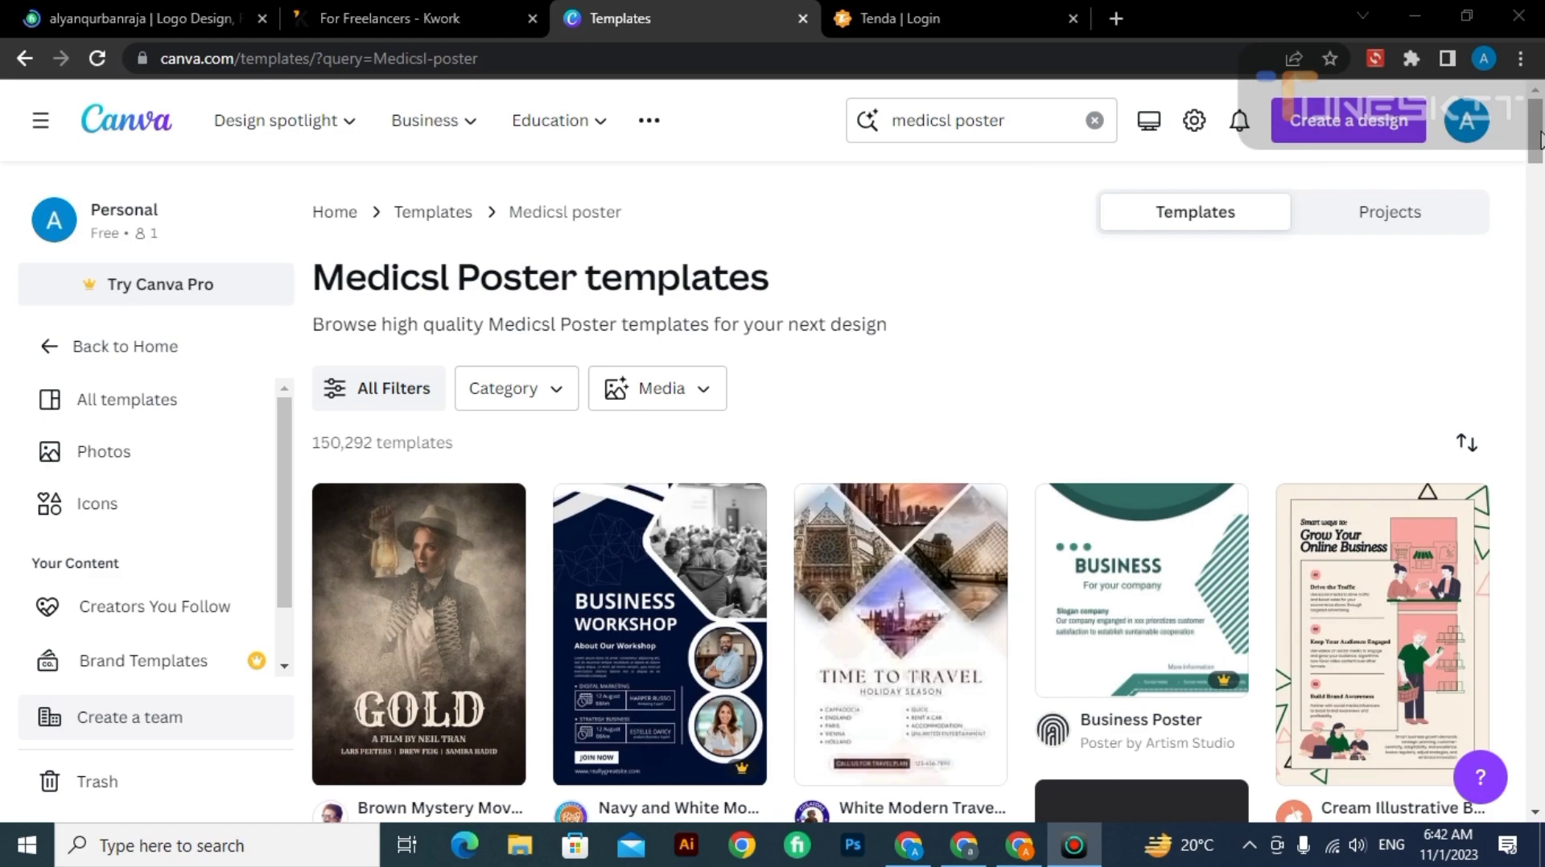
{"action": "scroll", "coordinate": [1540, 137], "scroll_direction": "down", "scroll_amount": 2}
{"action": "scroll", "coordinate": [1540, 137], "scroll_direction": "up", "scroll_amount": 2}
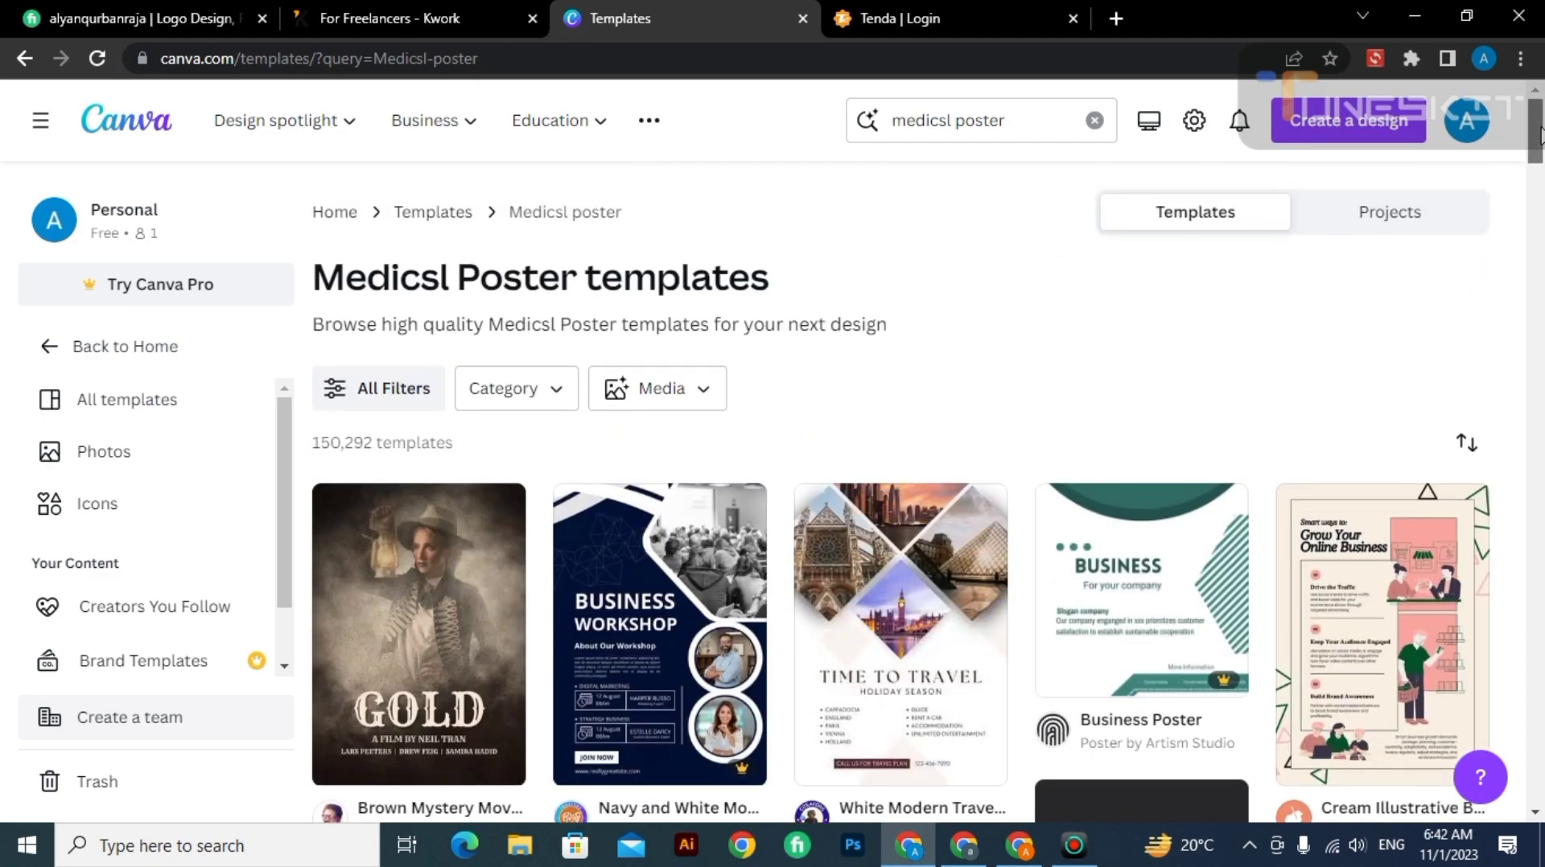
{"action": "left_click", "coordinate": [948, 121]}
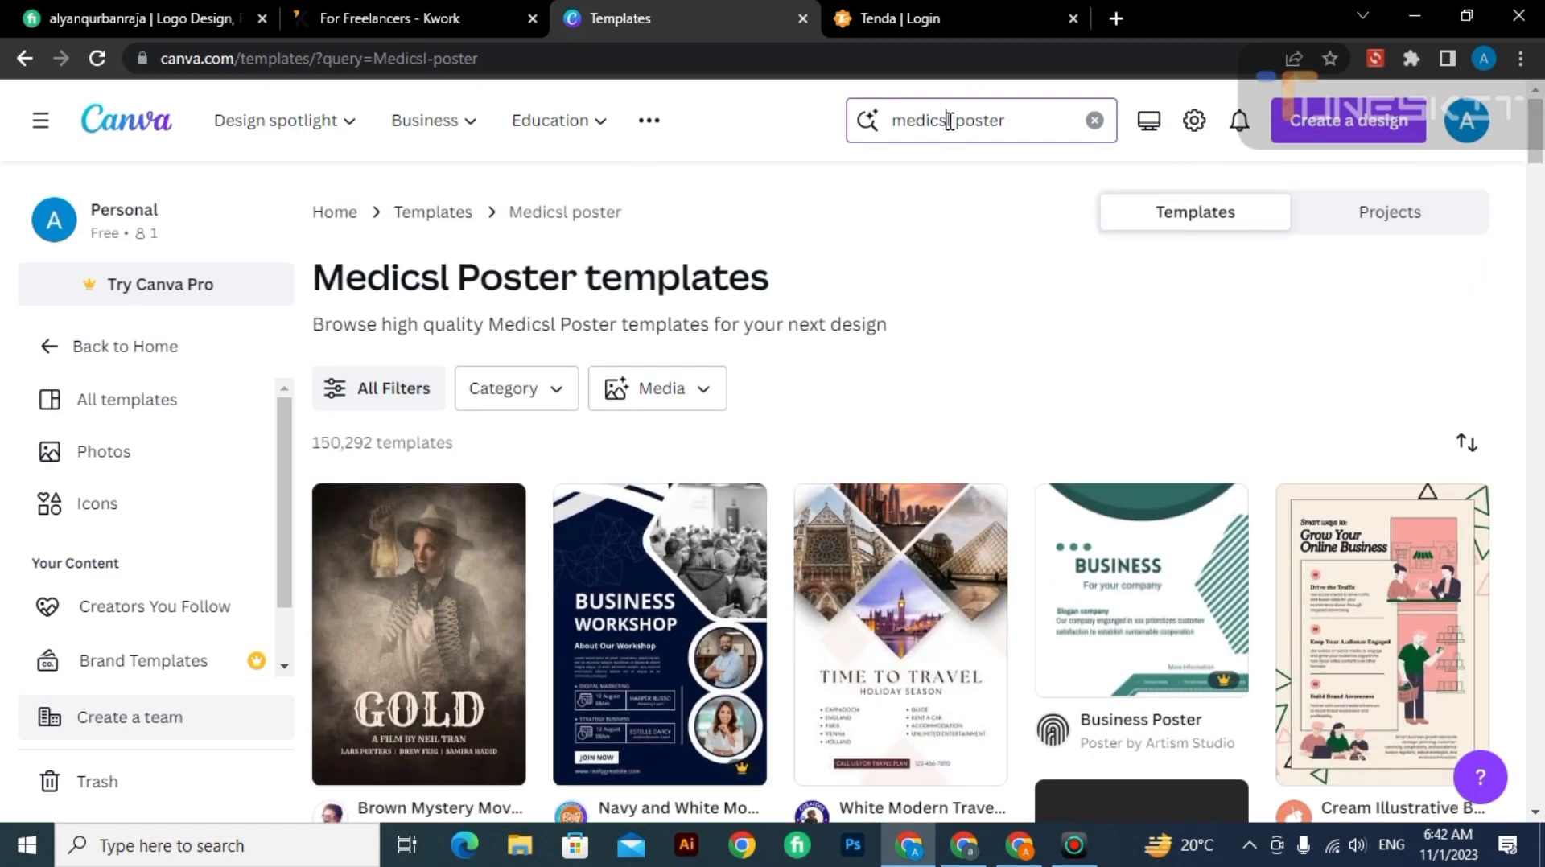
{"action": "key", "text": "BackSpace"}
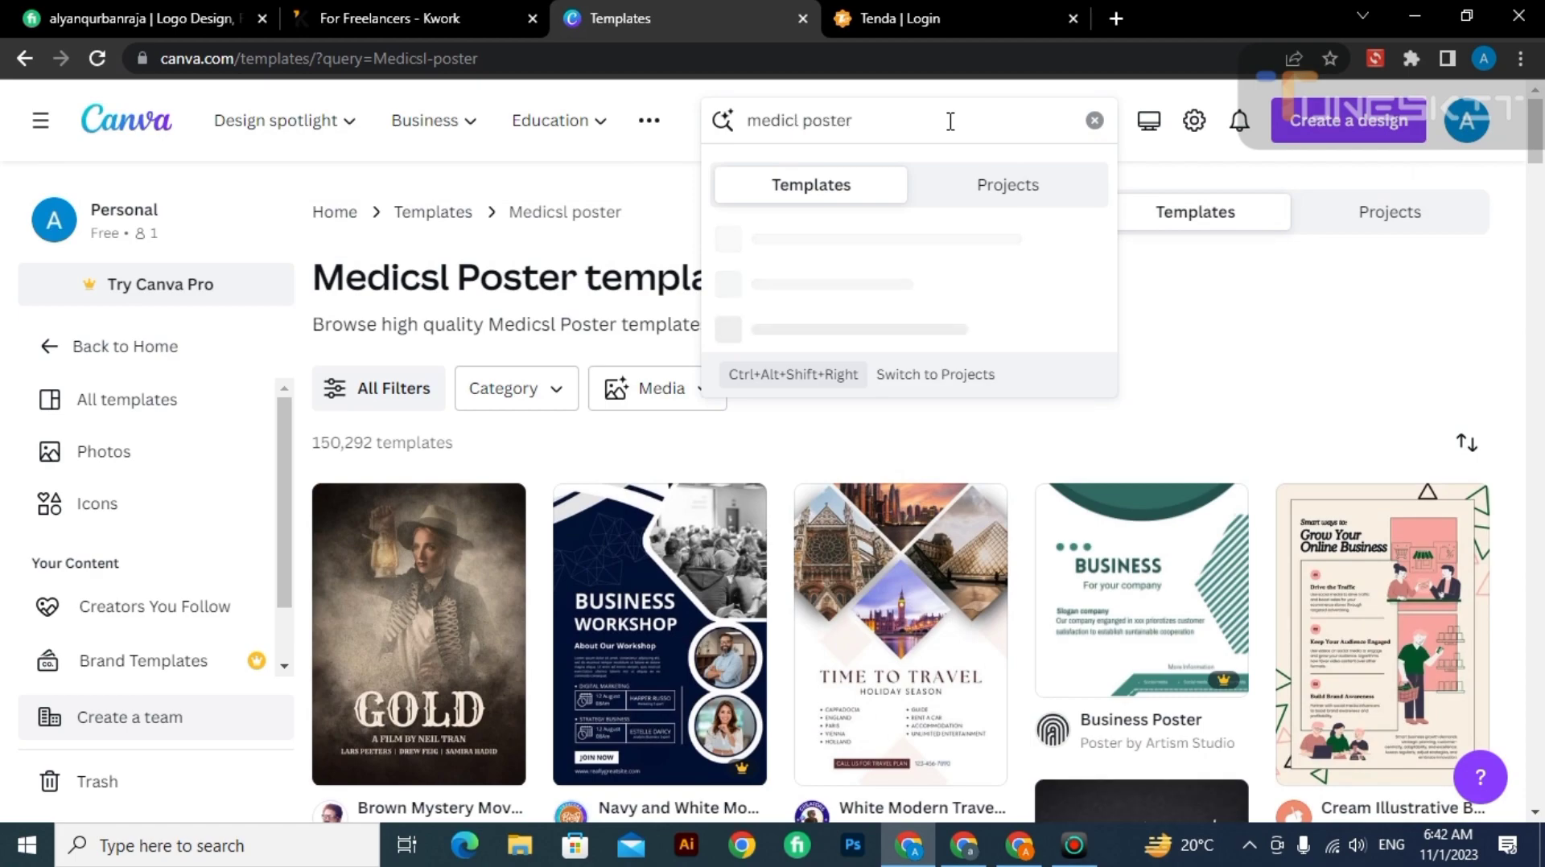
{"action": "type", "text": "a"}
{"action": "key", "text": "Return"}
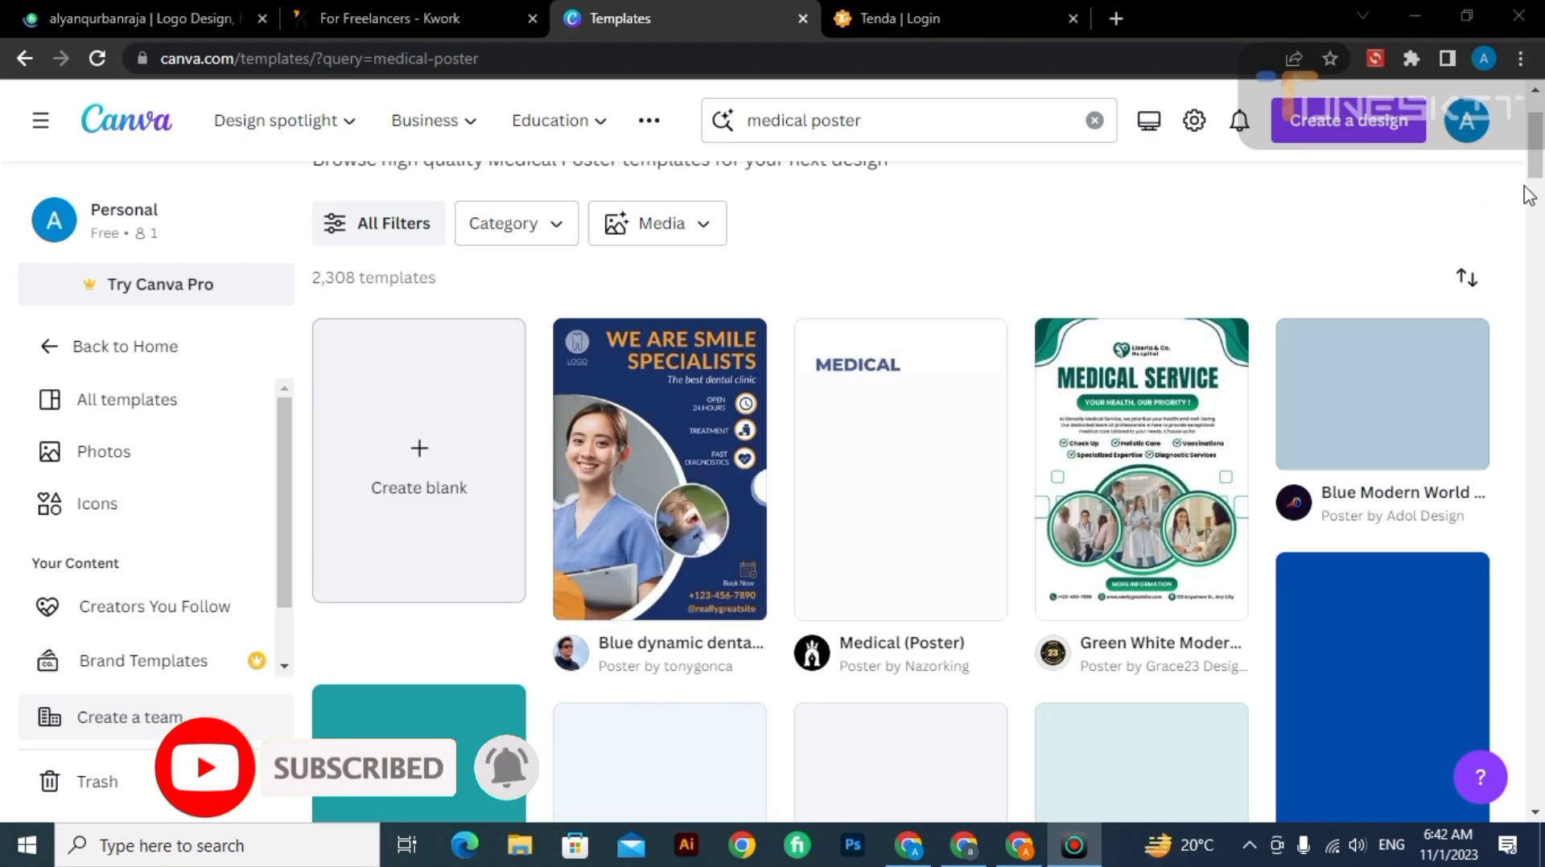
Open the Green White Modern Medical Service Poster template for editing and set the canvas zoom to 49%.
{"action": "scroll", "coordinate": [1539, 169], "scroll_direction": "down", "scroll_amount": 1}
{"action": "left_click_drag", "start_coordinate": [1542, 163], "coordinate": [1544, 154]}
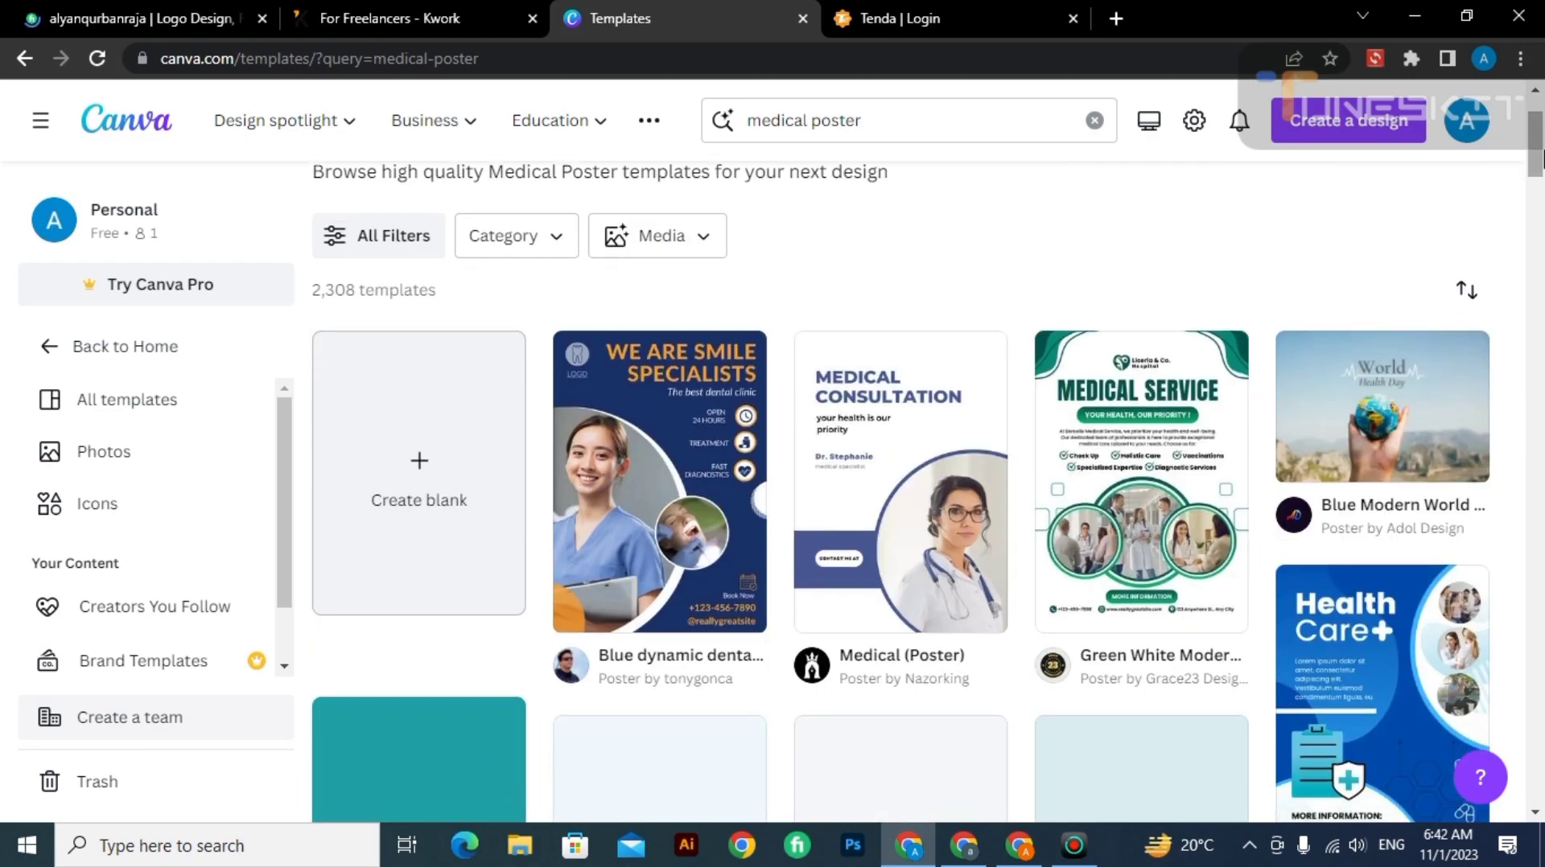
{"action": "left_click", "coordinate": [1130, 488]}
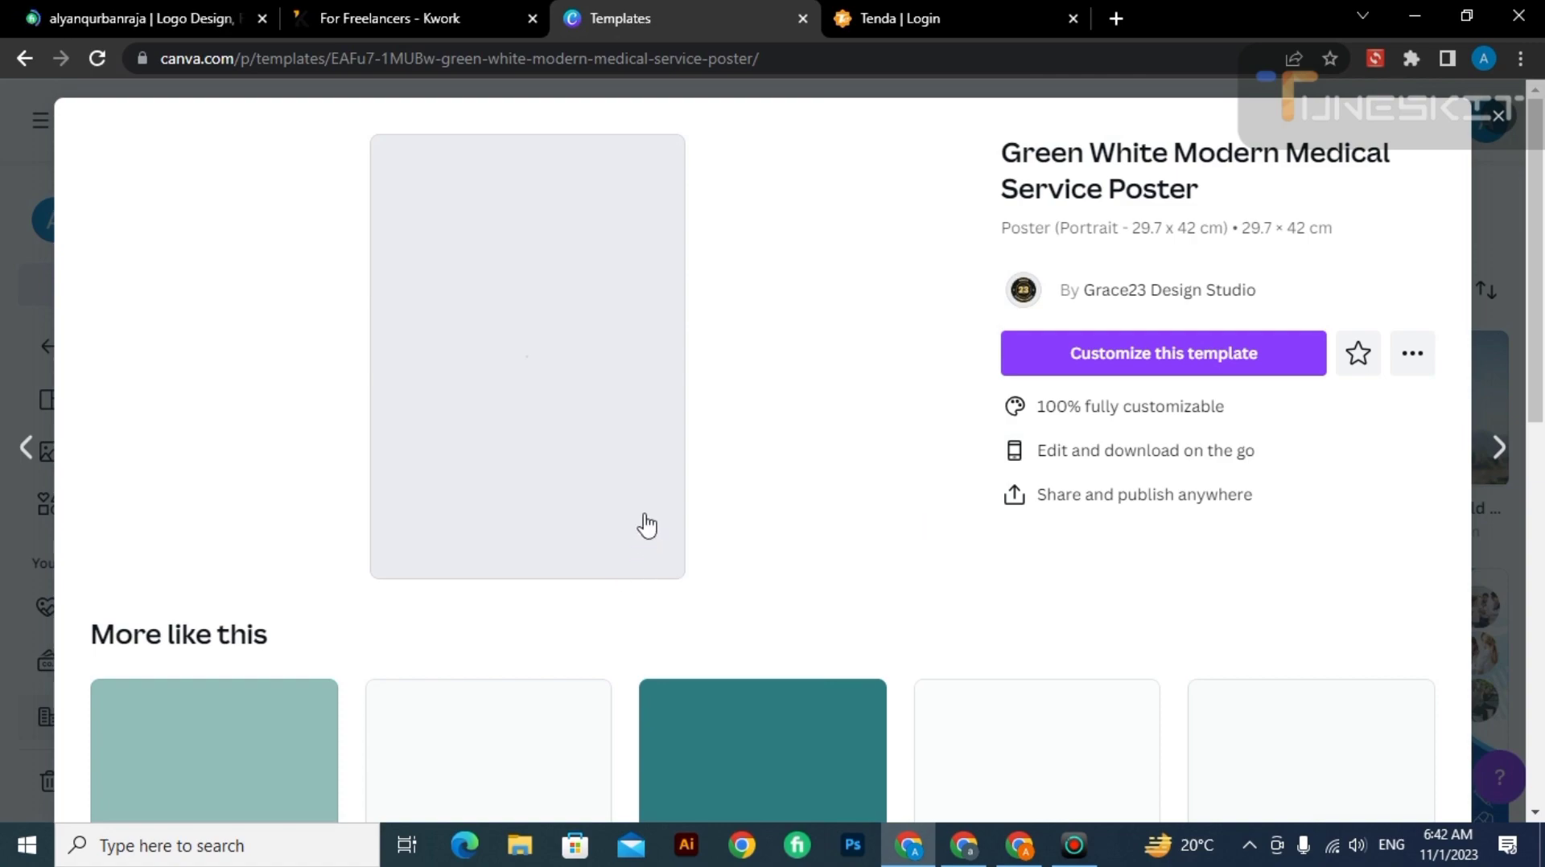
{"action": "left_click", "coordinate": [588, 485]}
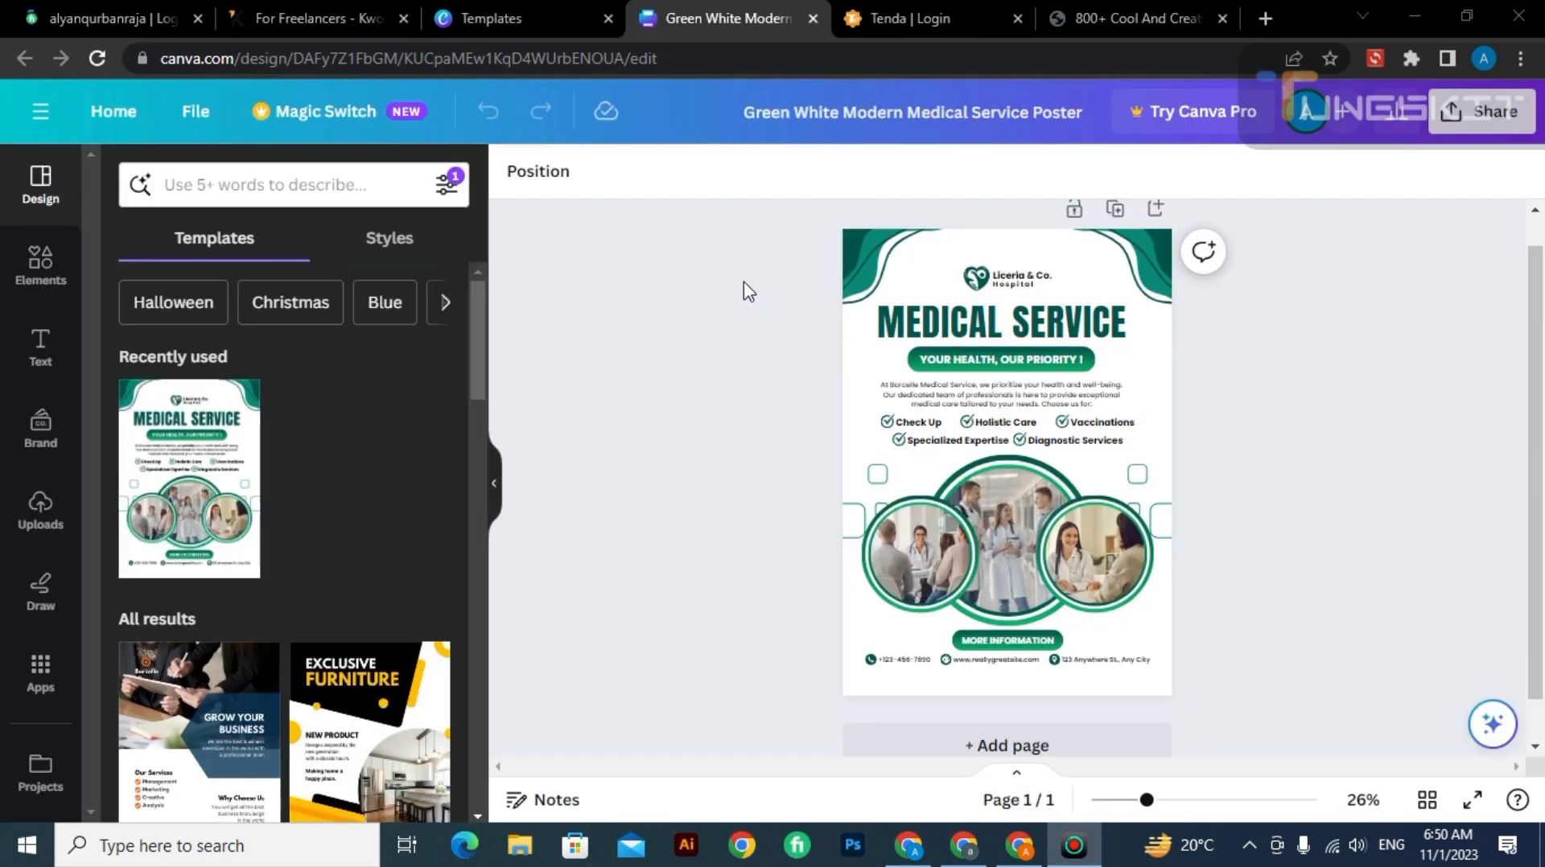
{"action": "left_click_drag", "start_coordinate": [761, 277], "coordinate": [696, 359]}
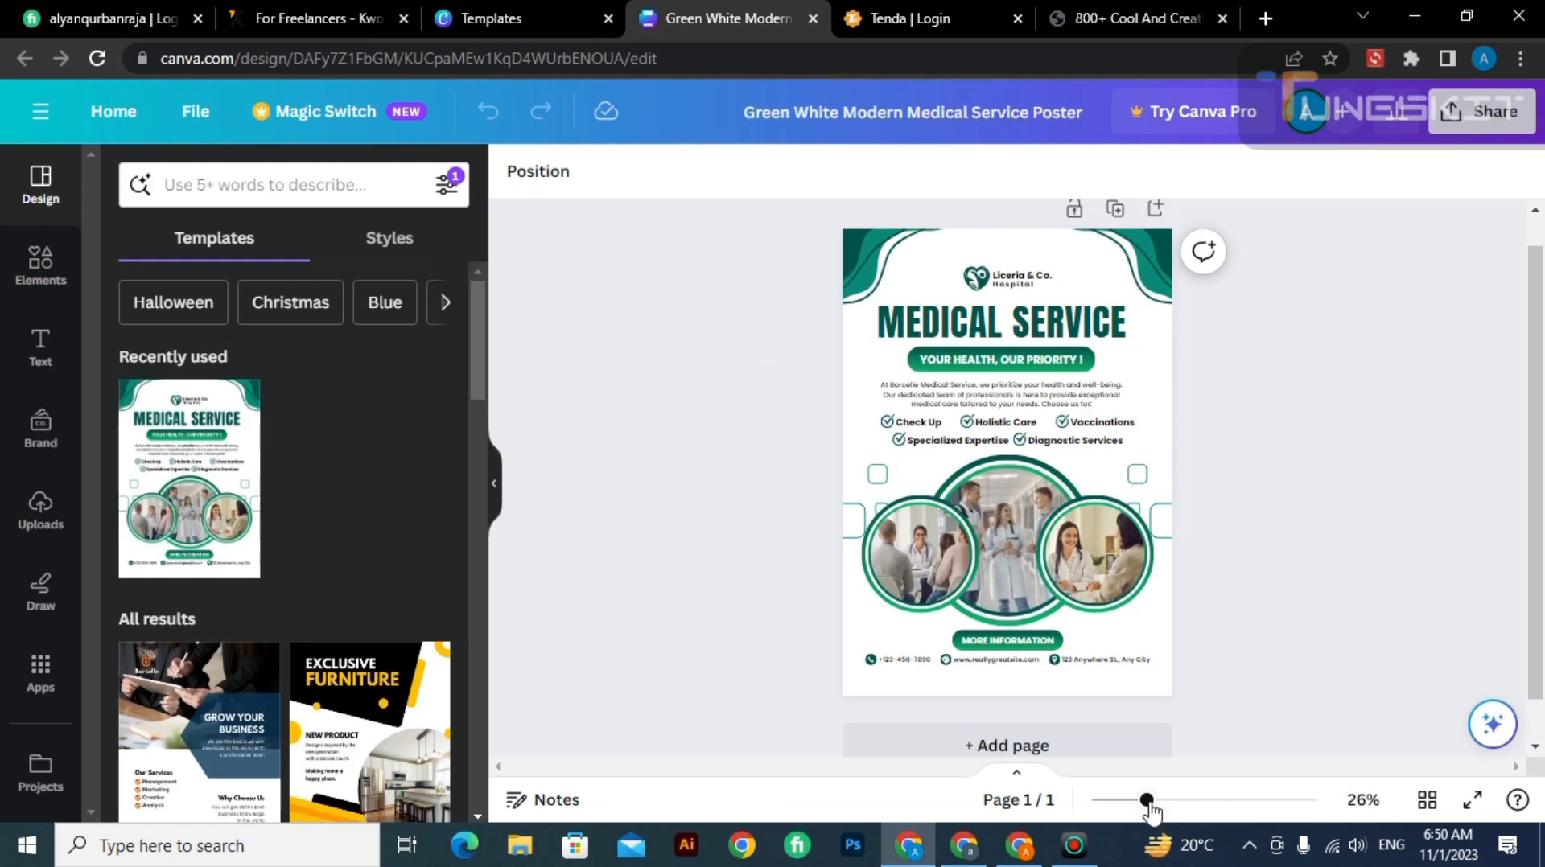
{"action": "left_click_drag", "start_coordinate": [1147, 800], "coordinate": [1183, 802]}
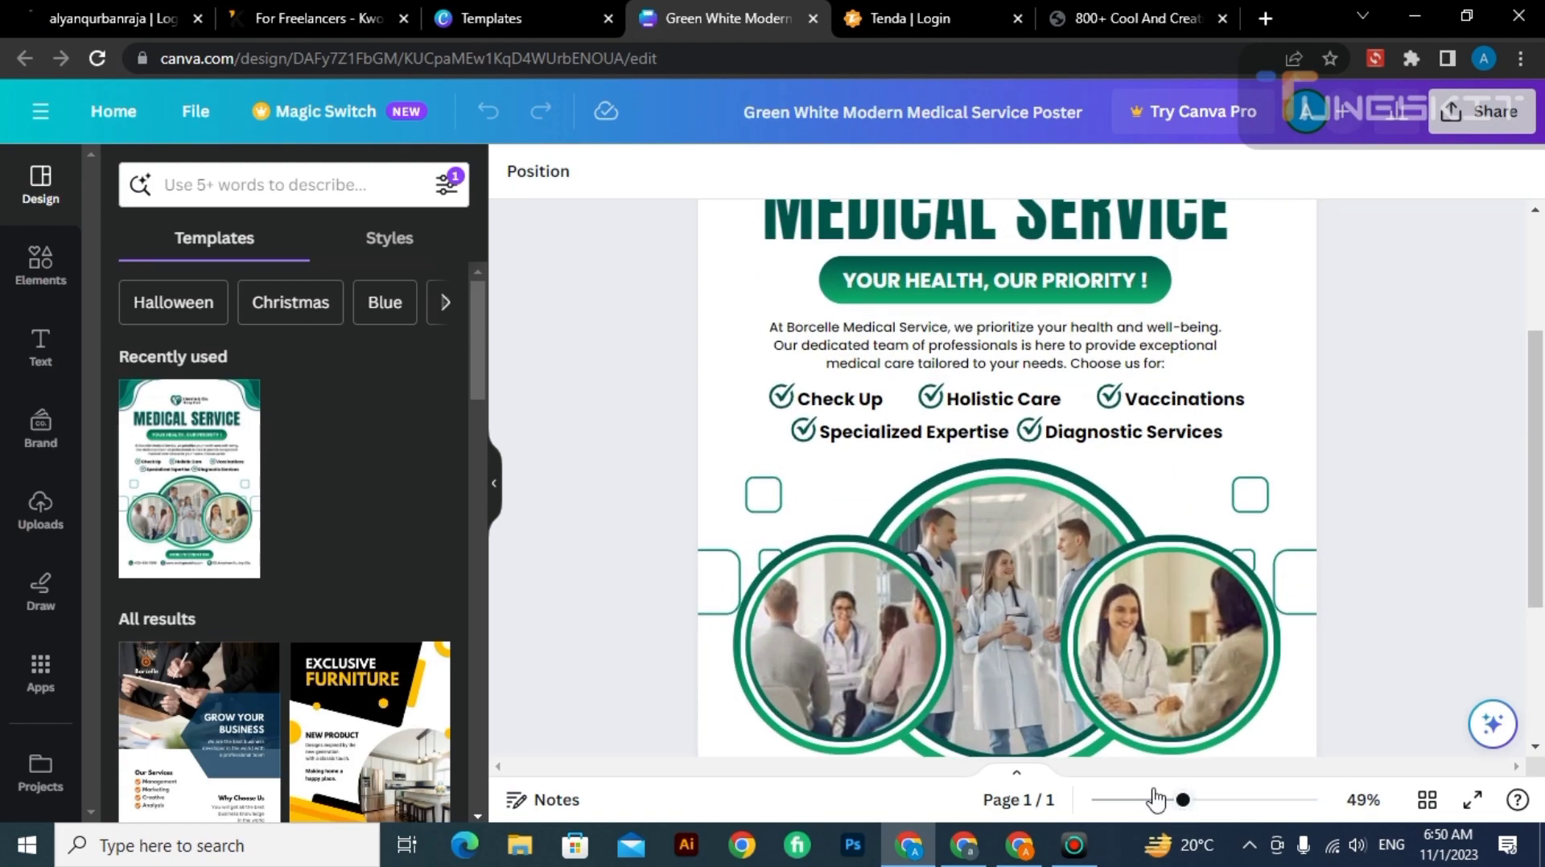
Search the design templates for "medical doctor photo".
{"action": "left_click", "coordinate": [189, 169]}
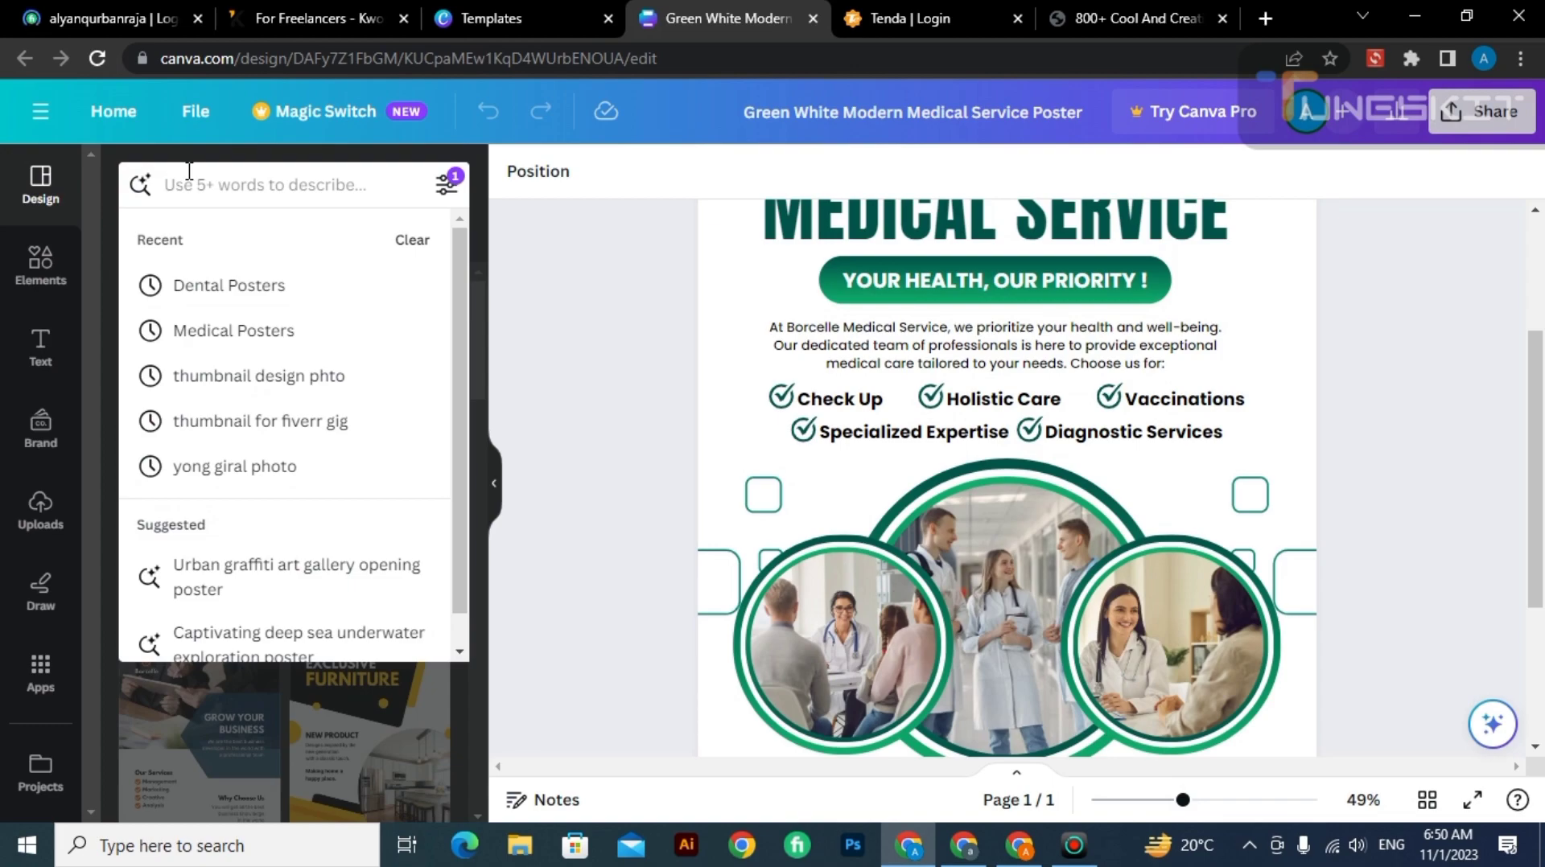
{"action": "type", "text": "medic"}
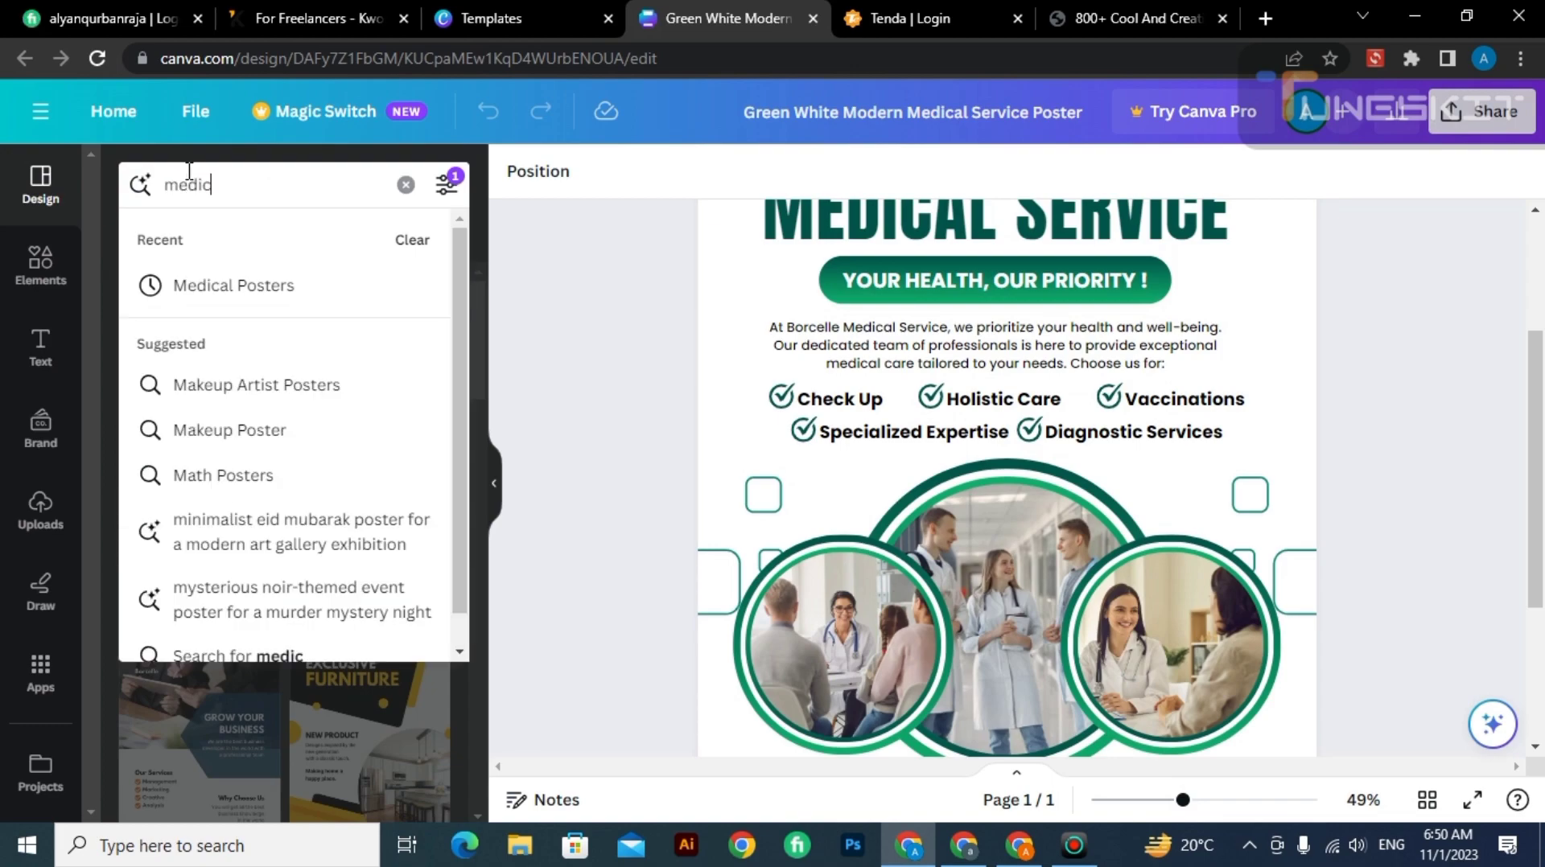
{"action": "type", "text": "al d"}
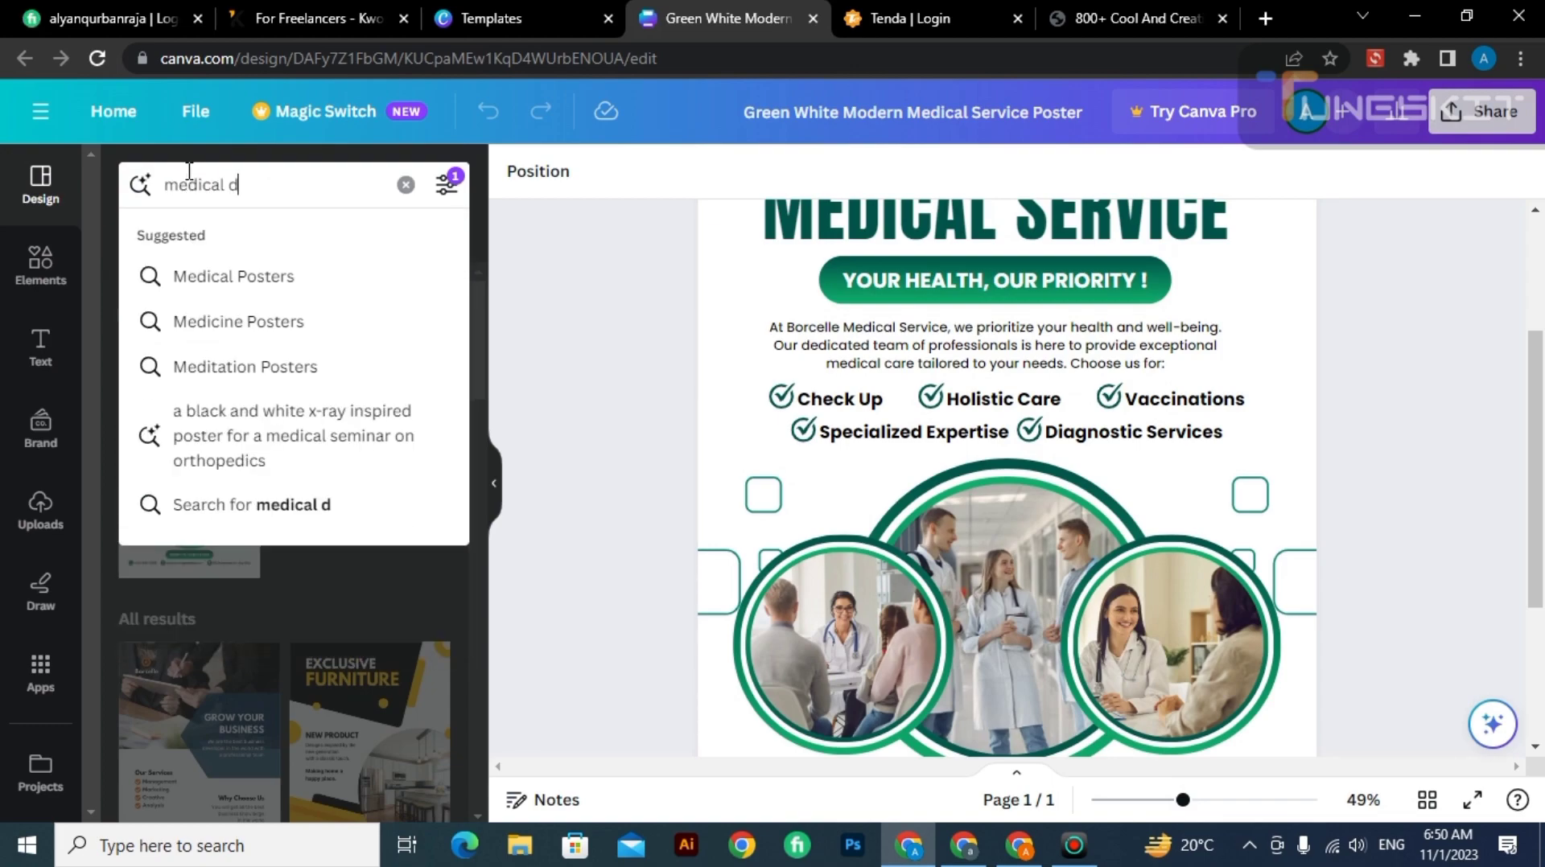
{"action": "type", "text": "octor photo"}
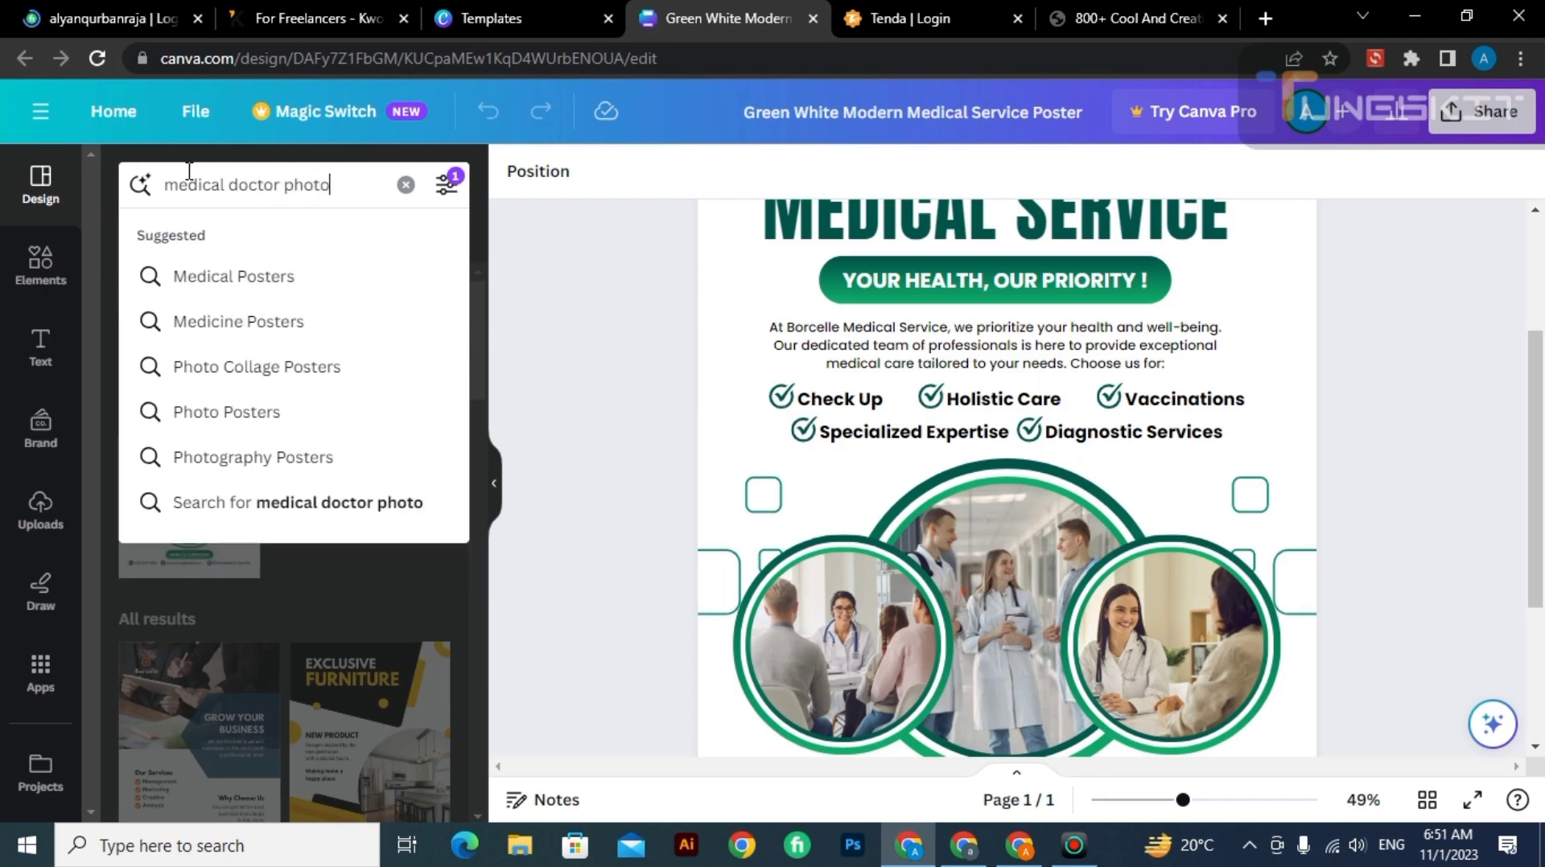
{"action": "key", "text": "Return"}
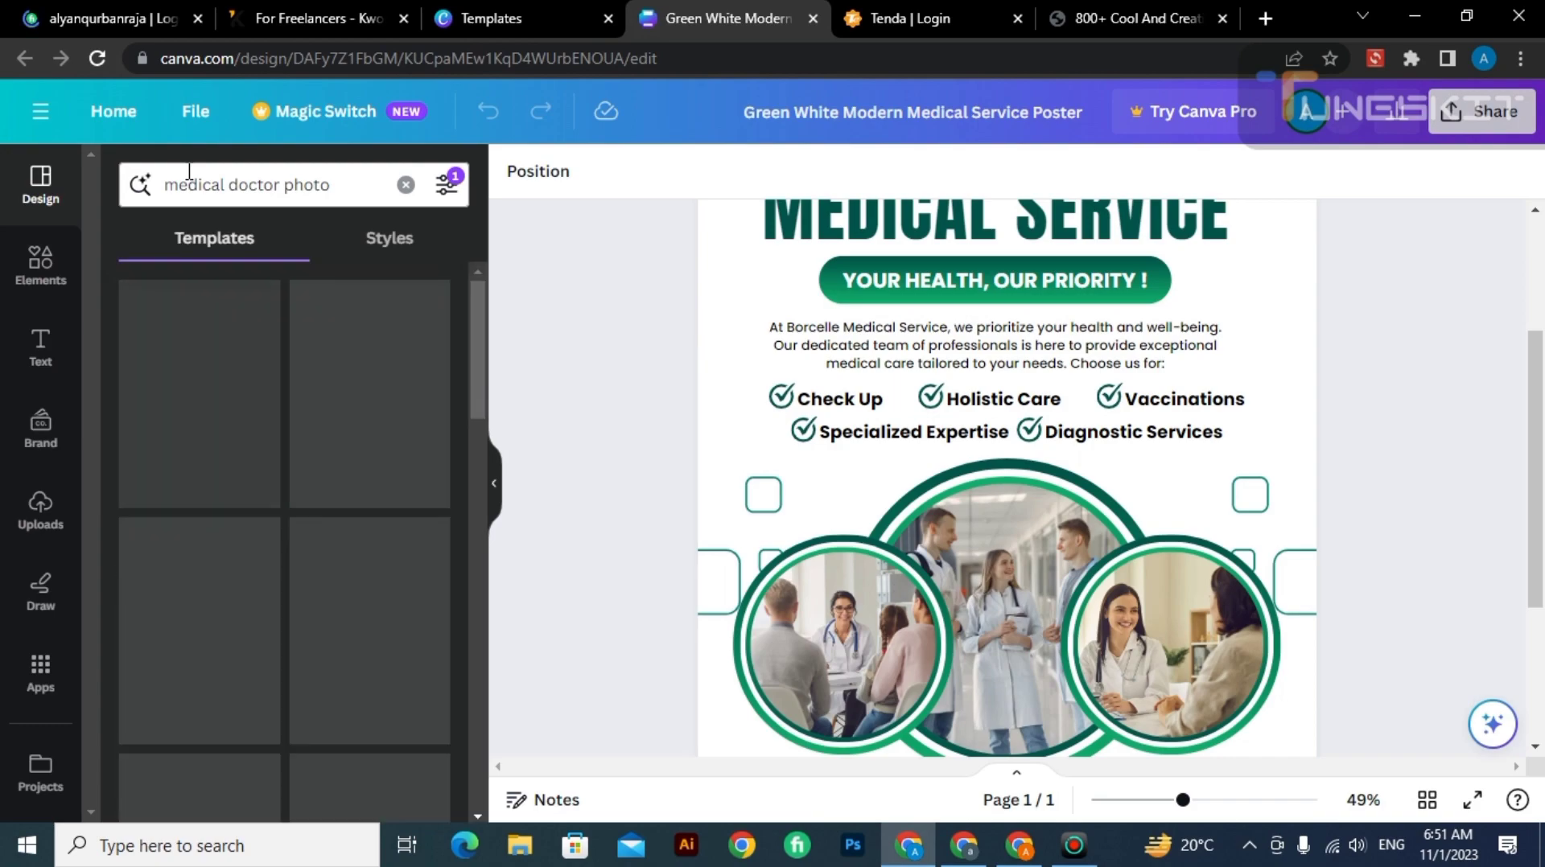
{"action": "left_click", "coordinate": [189, 170]}
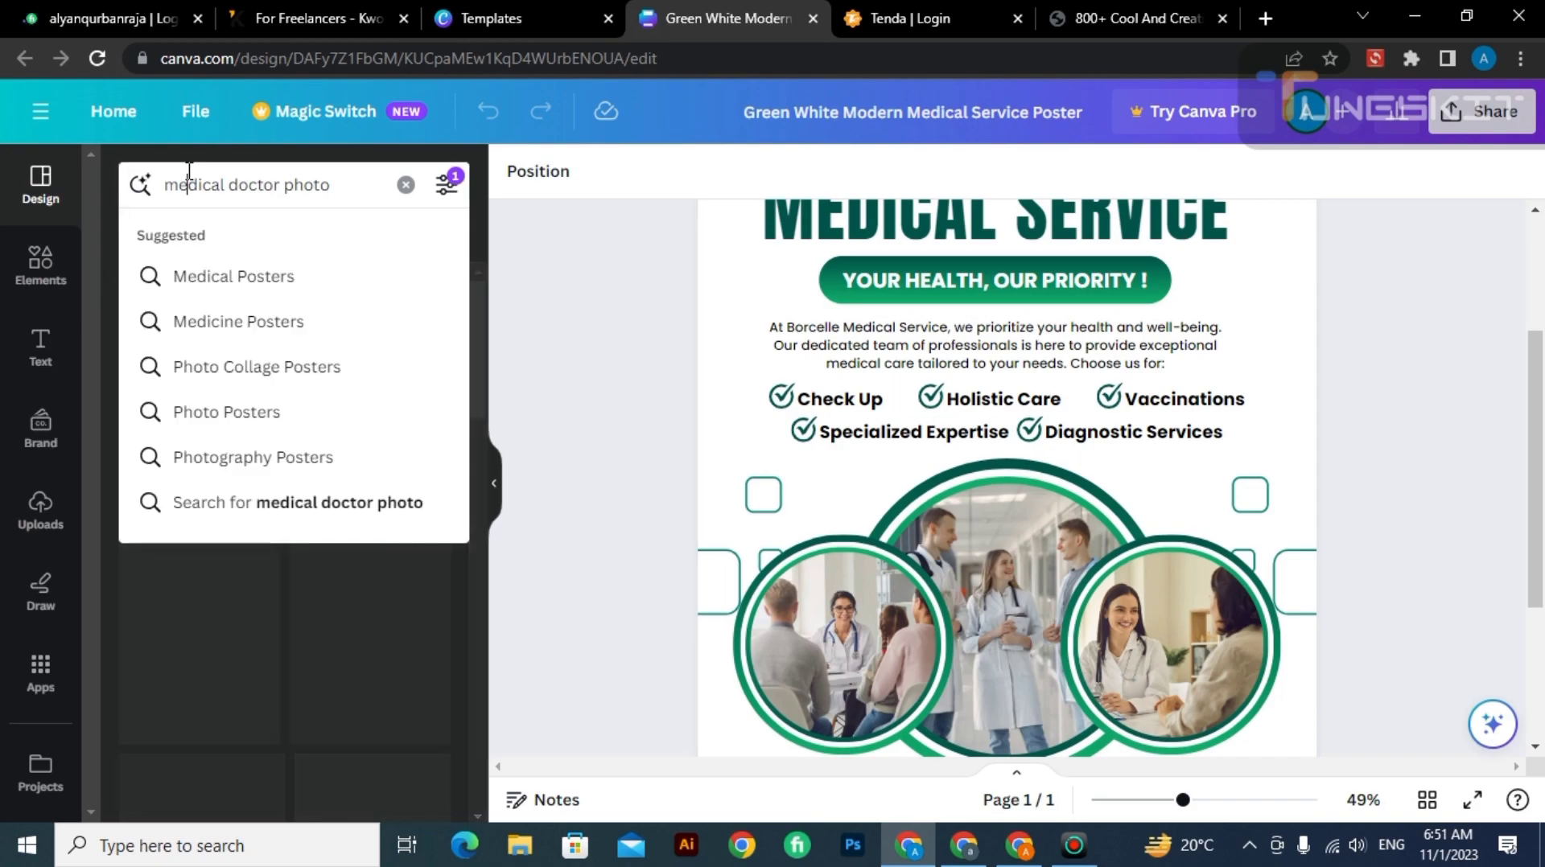
{"action": "left_click", "coordinate": [600, 572]}
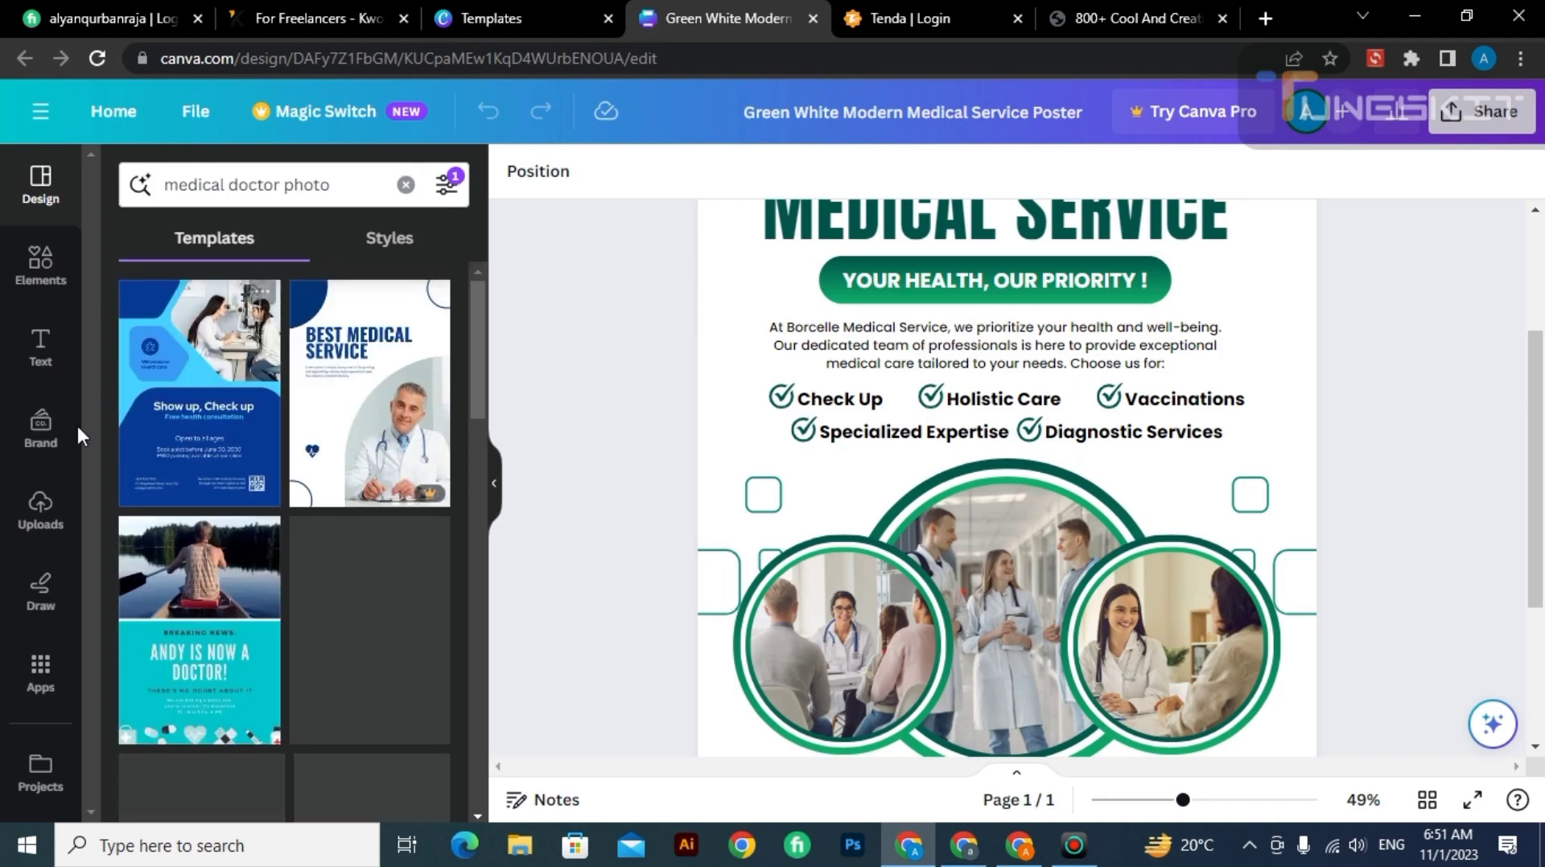
Search the elements library for "medical doctor photo" and limit the results to photos.
{"action": "left_click", "coordinate": [40, 266]}
{"action": "left_click", "coordinate": [228, 177]}
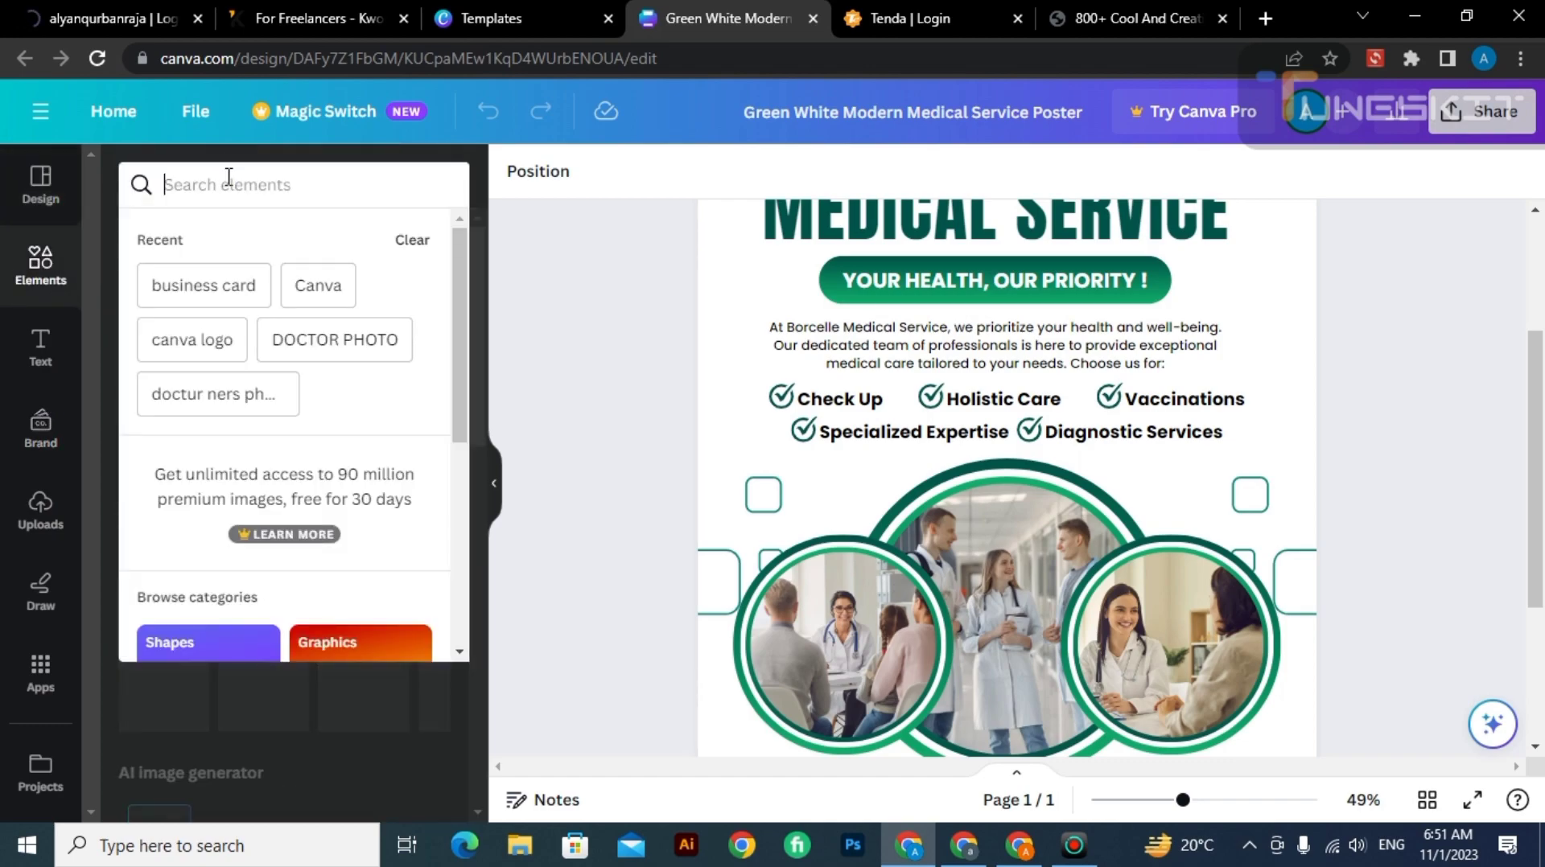
{"action": "type", "text": "medical"}
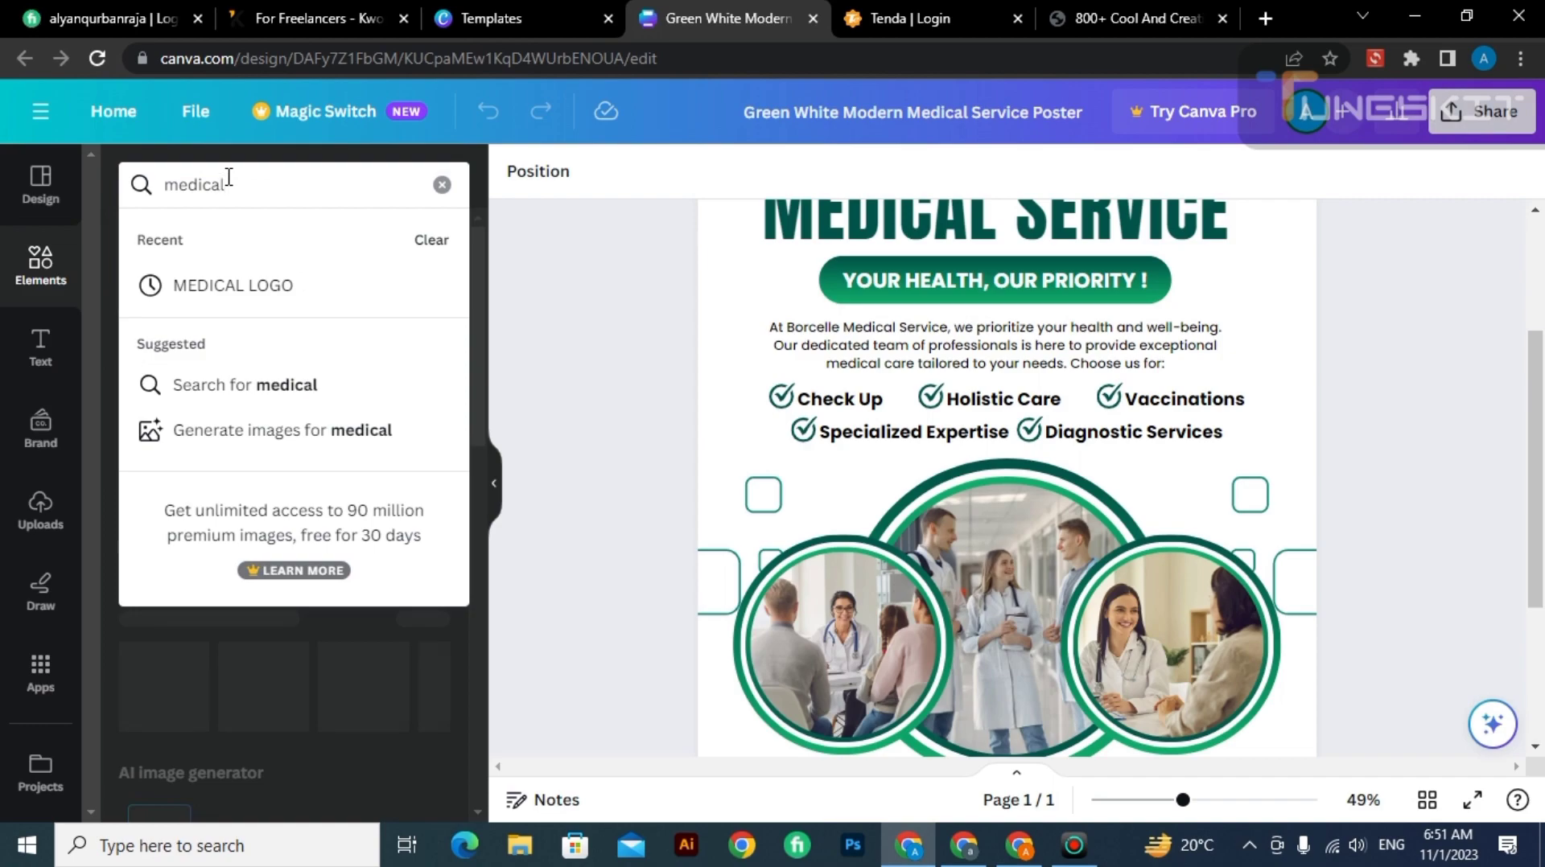
{"action": "type", "text": " doct"}
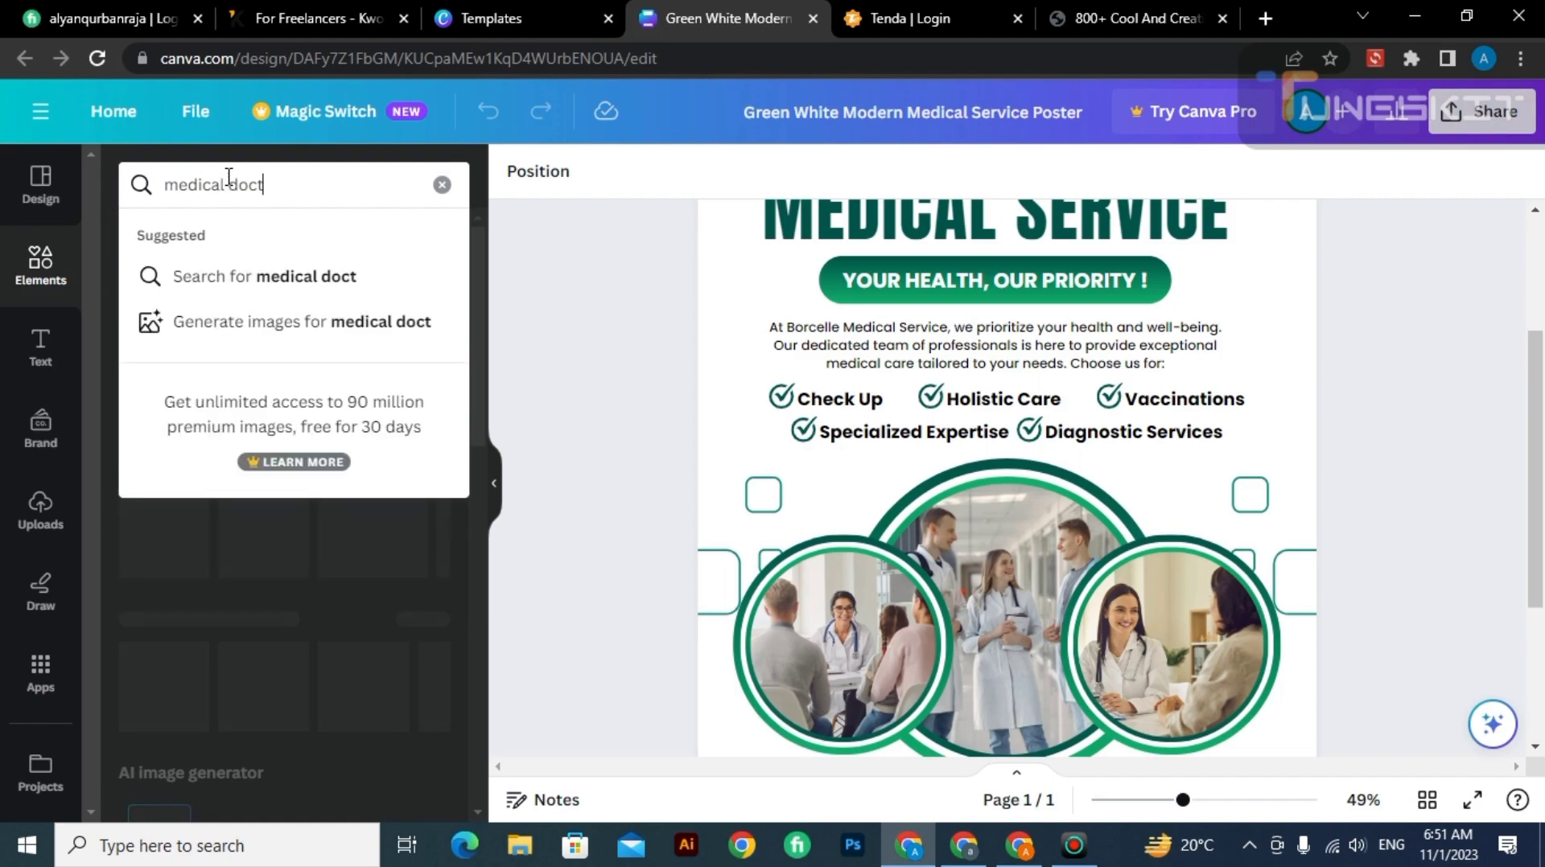
{"action": "type", "text": "o"}
{"action": "type", "text": "r photo"}
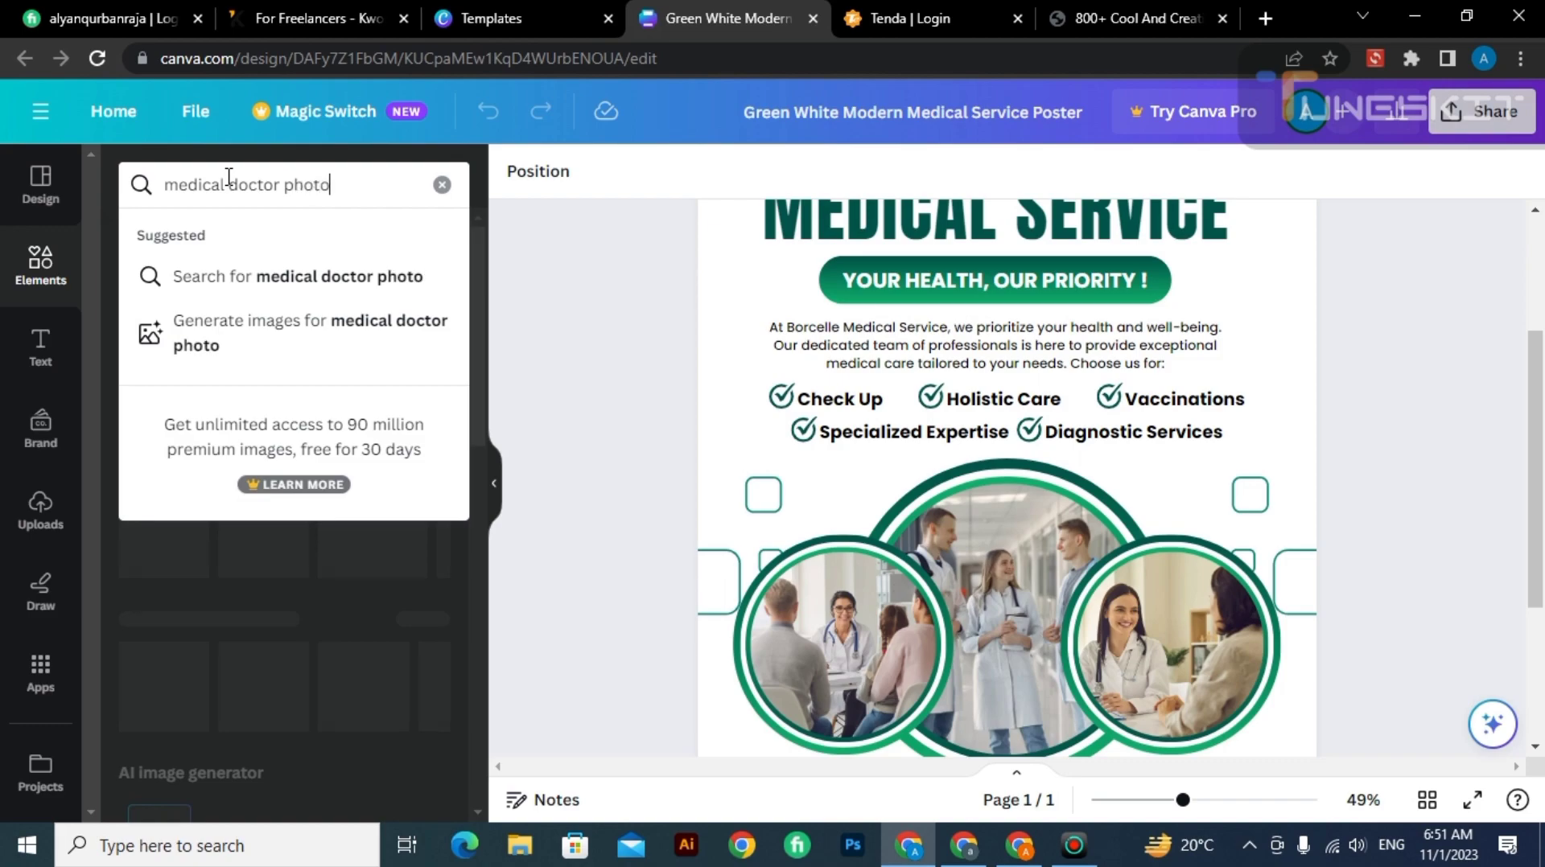
{"action": "key", "text": "Return"}
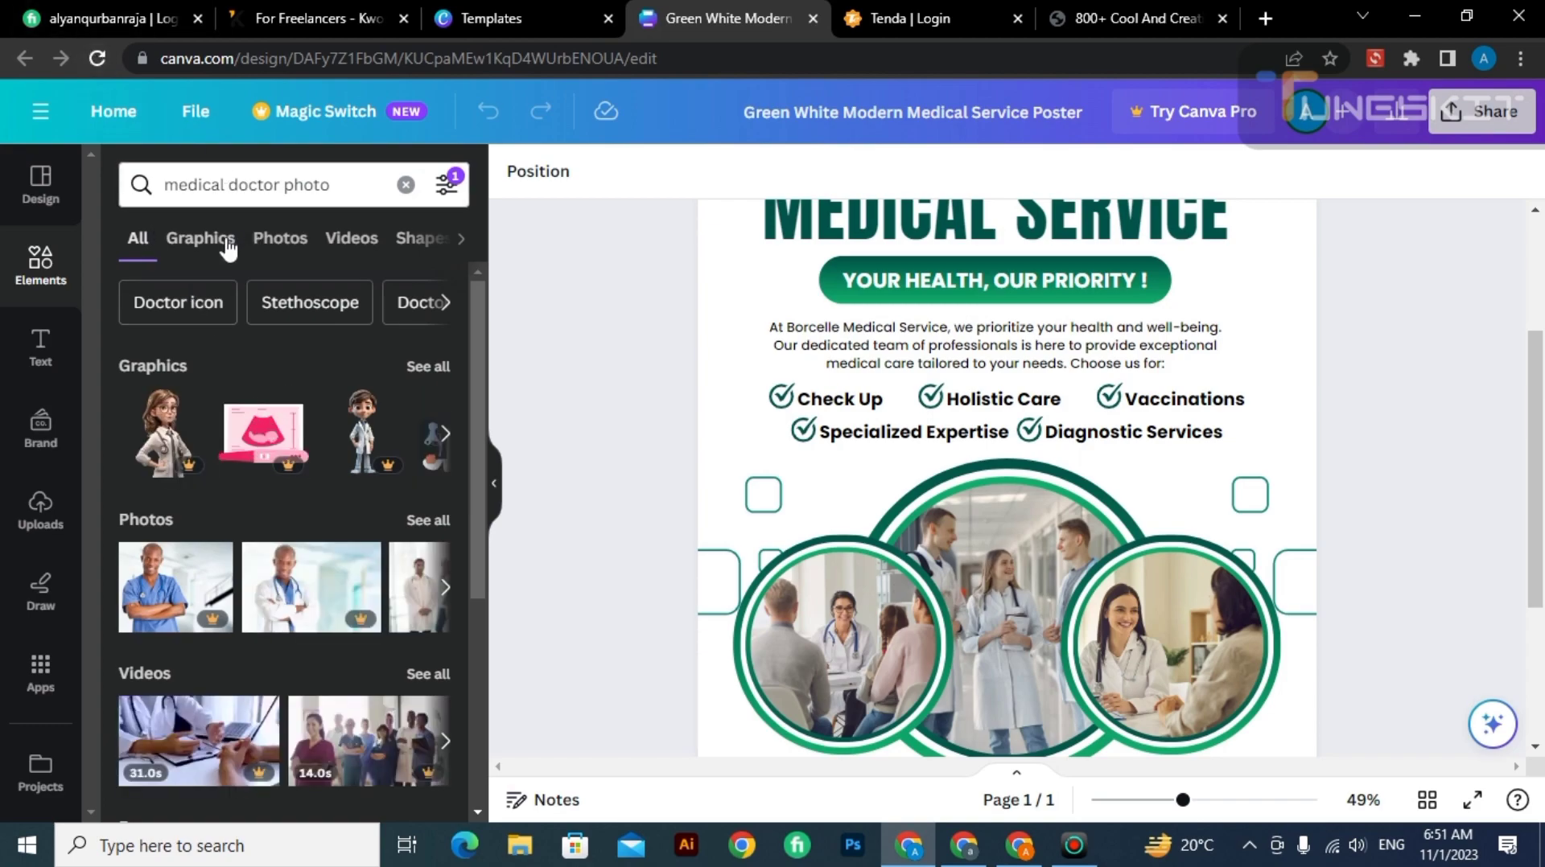
{"action": "left_click", "coordinate": [275, 242]}
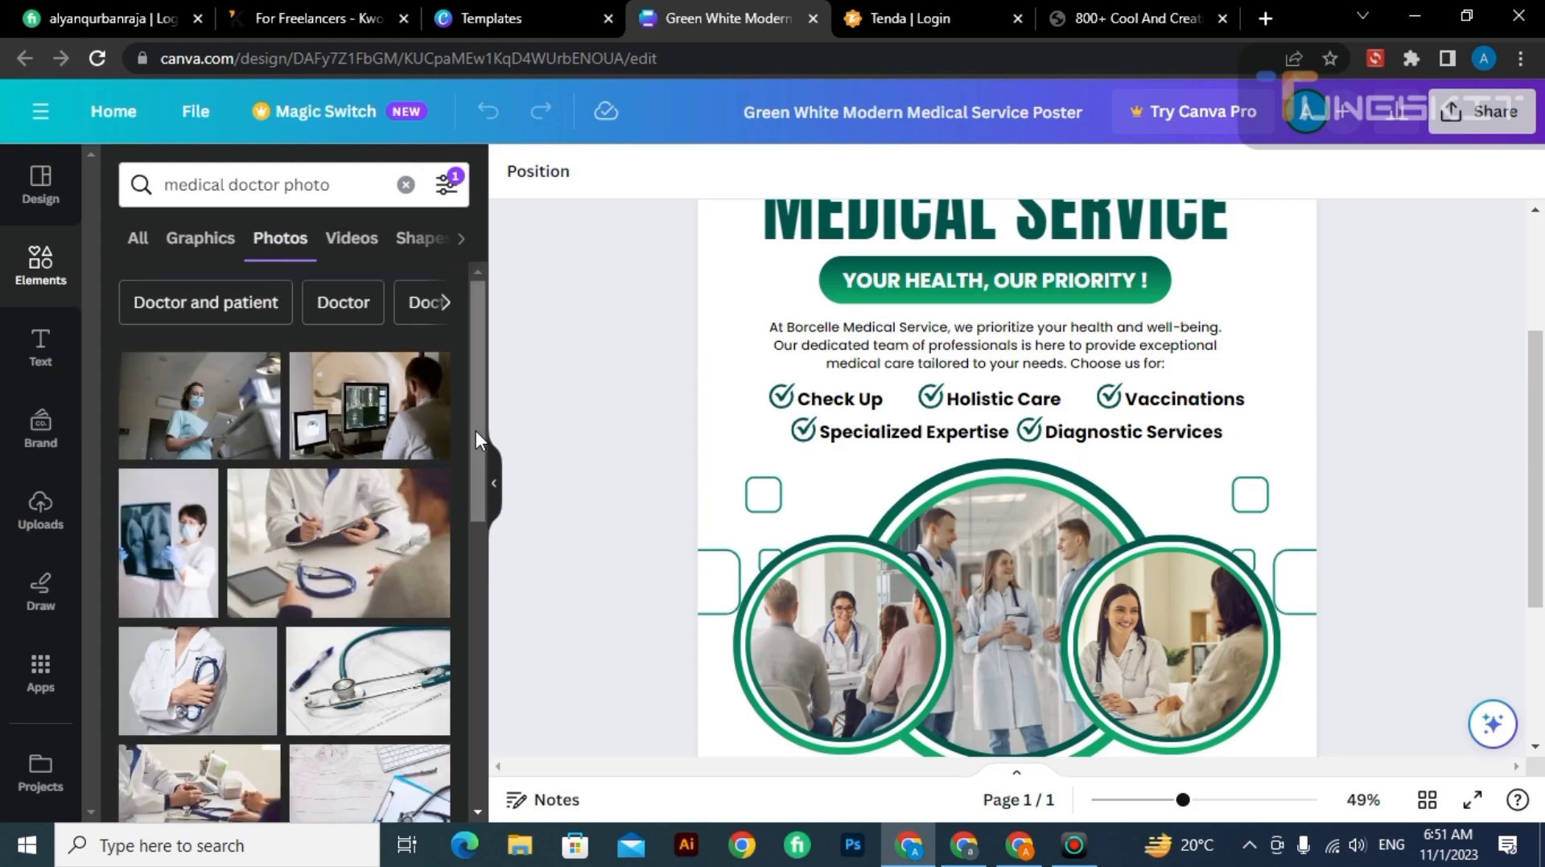
Replace the poster's right, centre and left circle photos with the doctor at a laptop, the group consultation and the masked medic in blue.
{"action": "left_click_drag", "start_coordinate": [480, 434], "coordinate": [483, 613]}
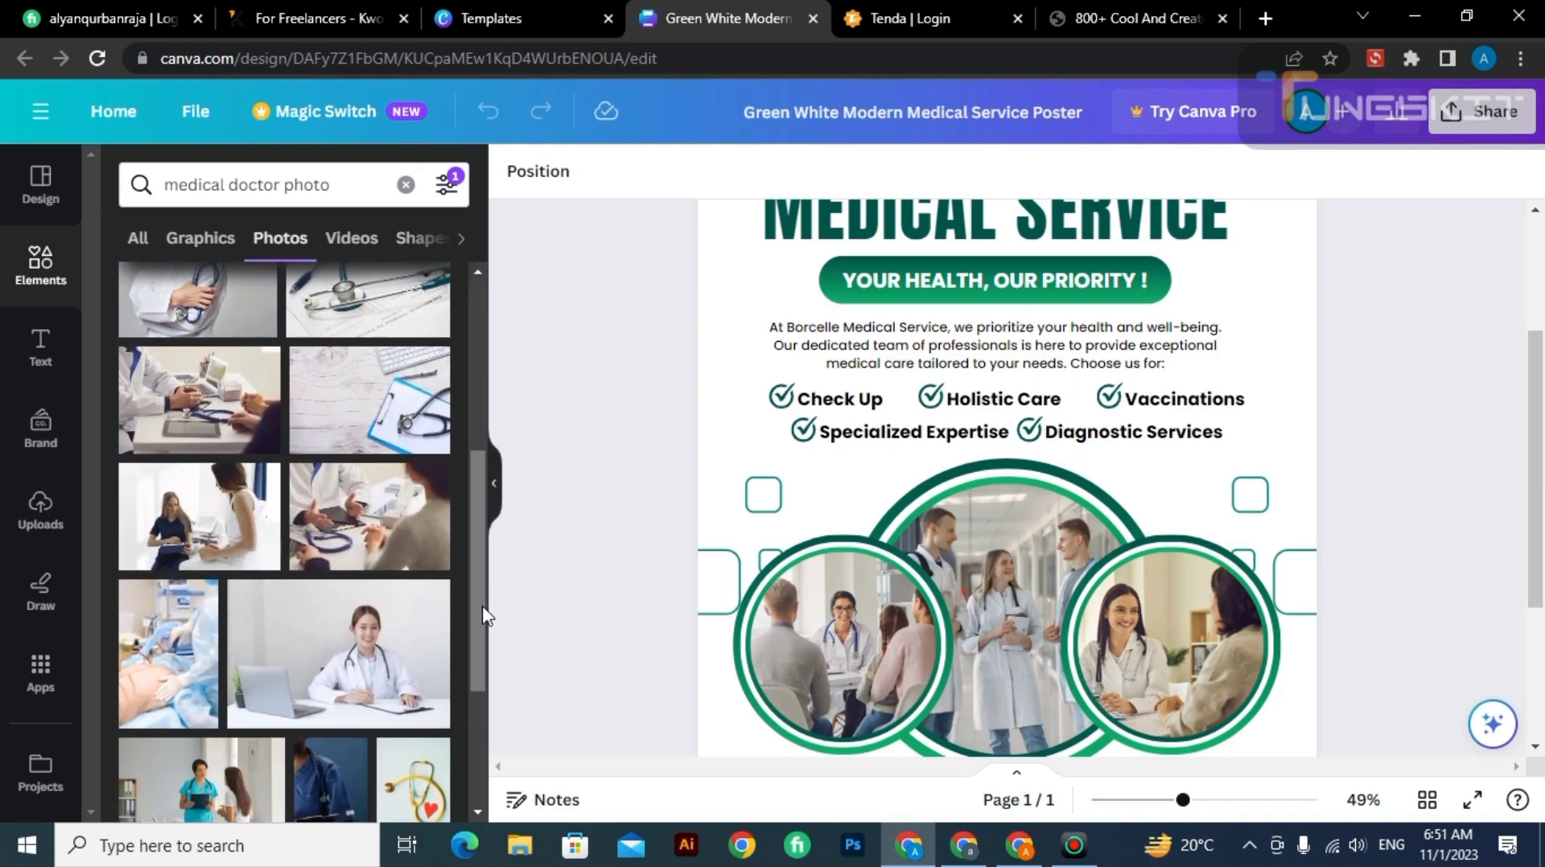
{"action": "left_click_drag", "start_coordinate": [306, 656], "coordinate": [1147, 611]}
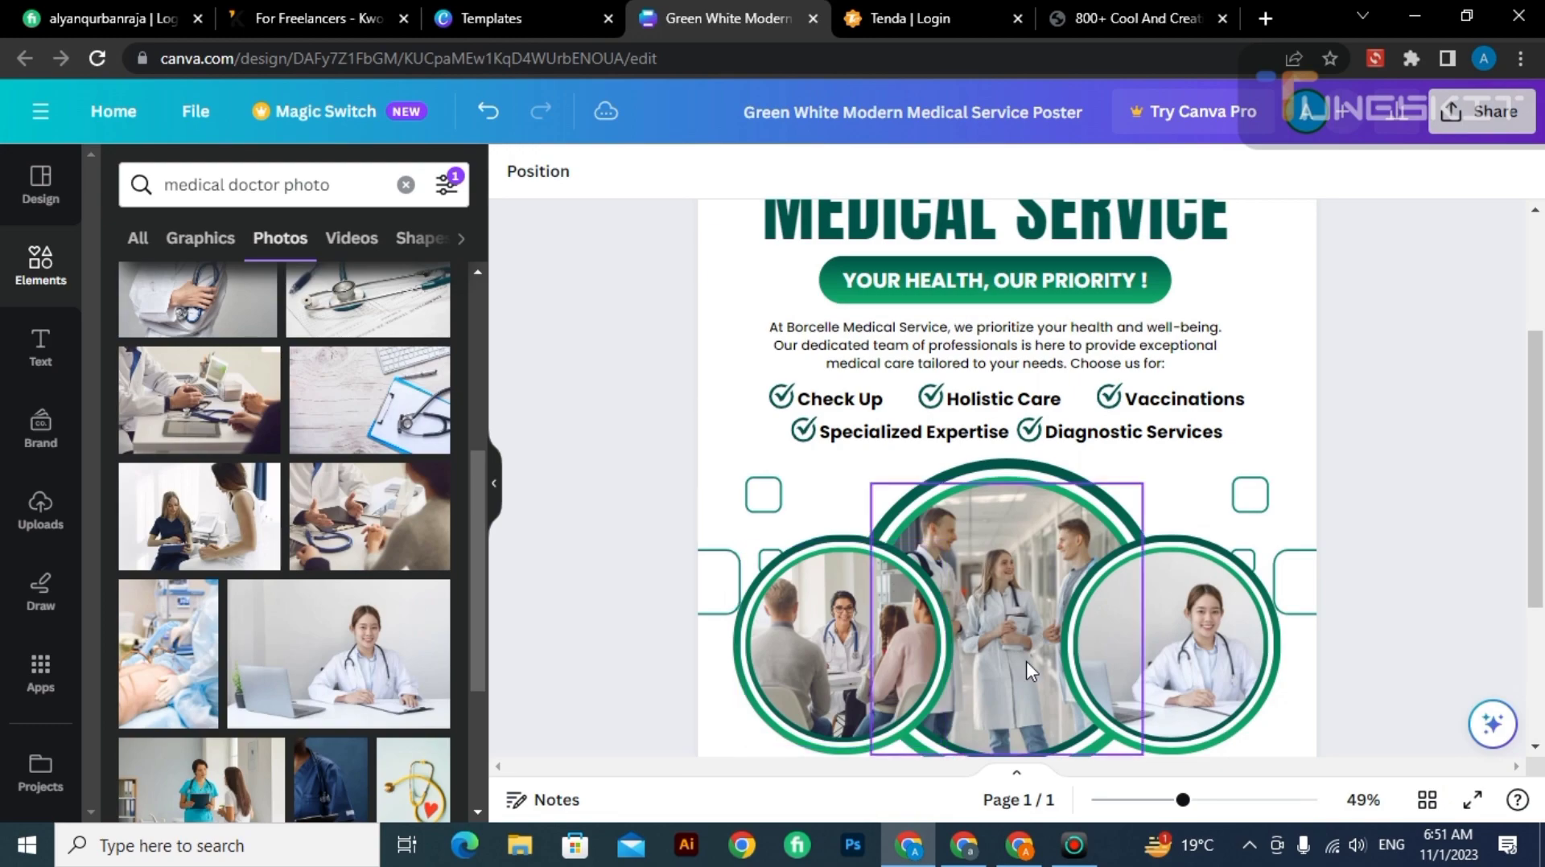
{"action": "left_click_drag", "start_coordinate": [482, 534], "coordinate": [481, 678]}
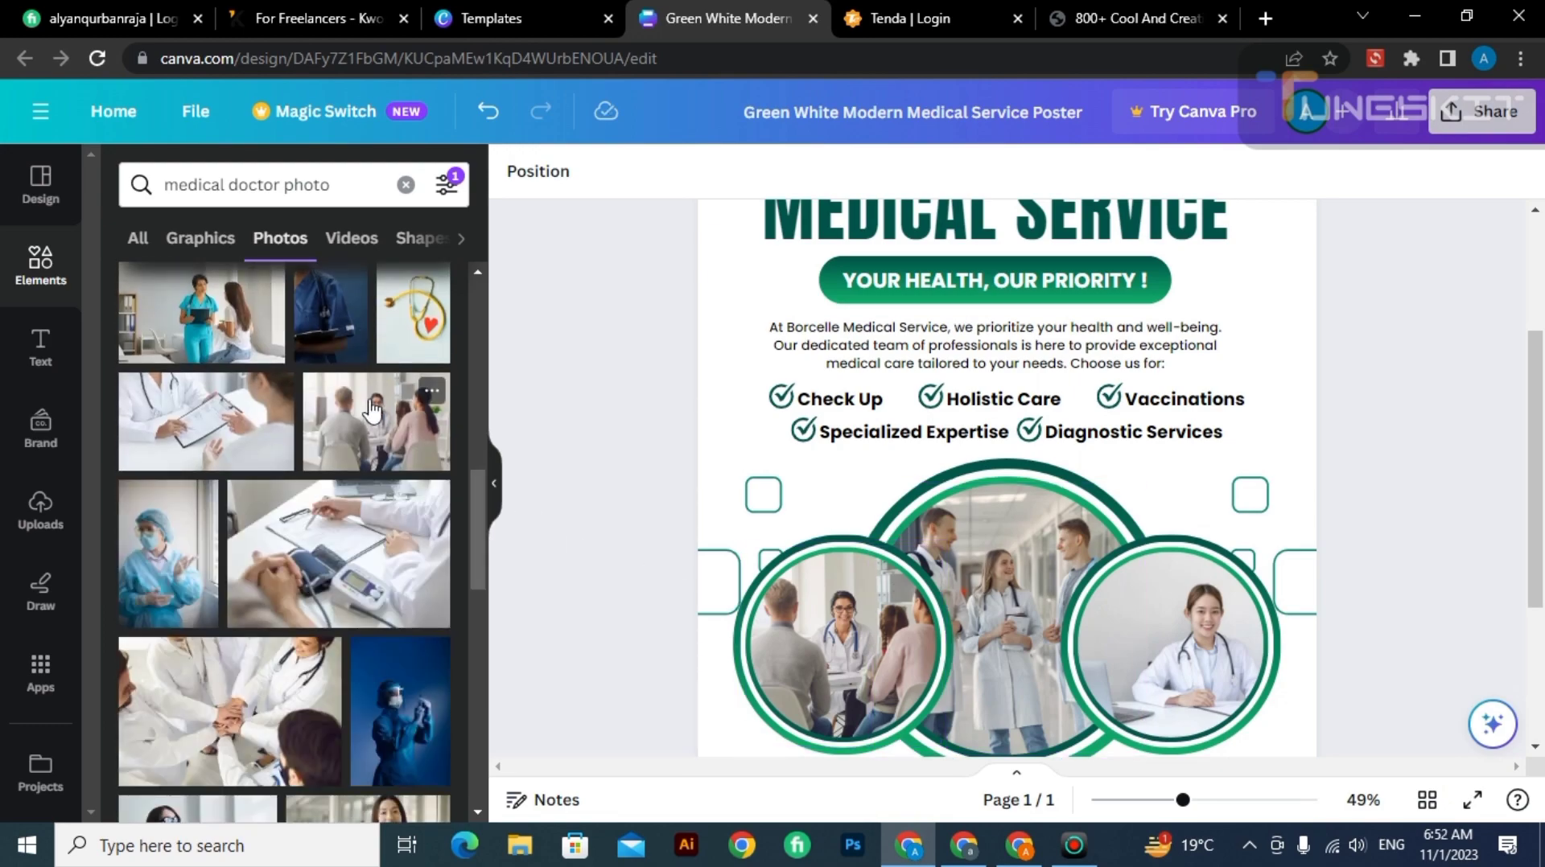
{"action": "left_click_drag", "start_coordinate": [371, 413], "coordinate": [988, 528]}
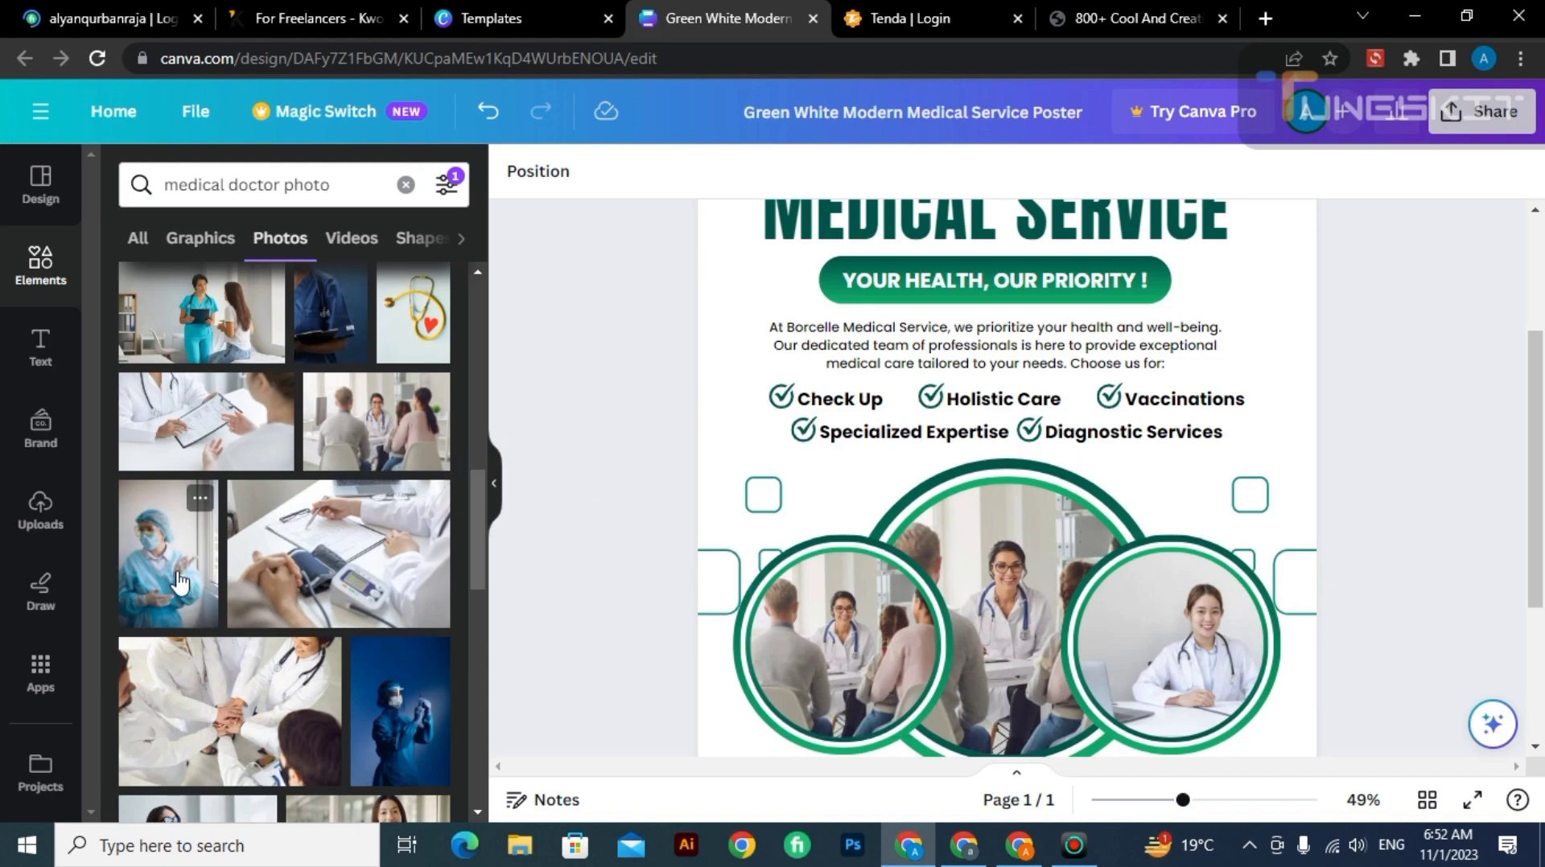
{"action": "left_click_drag", "start_coordinate": [170, 563], "coordinate": [871, 639]}
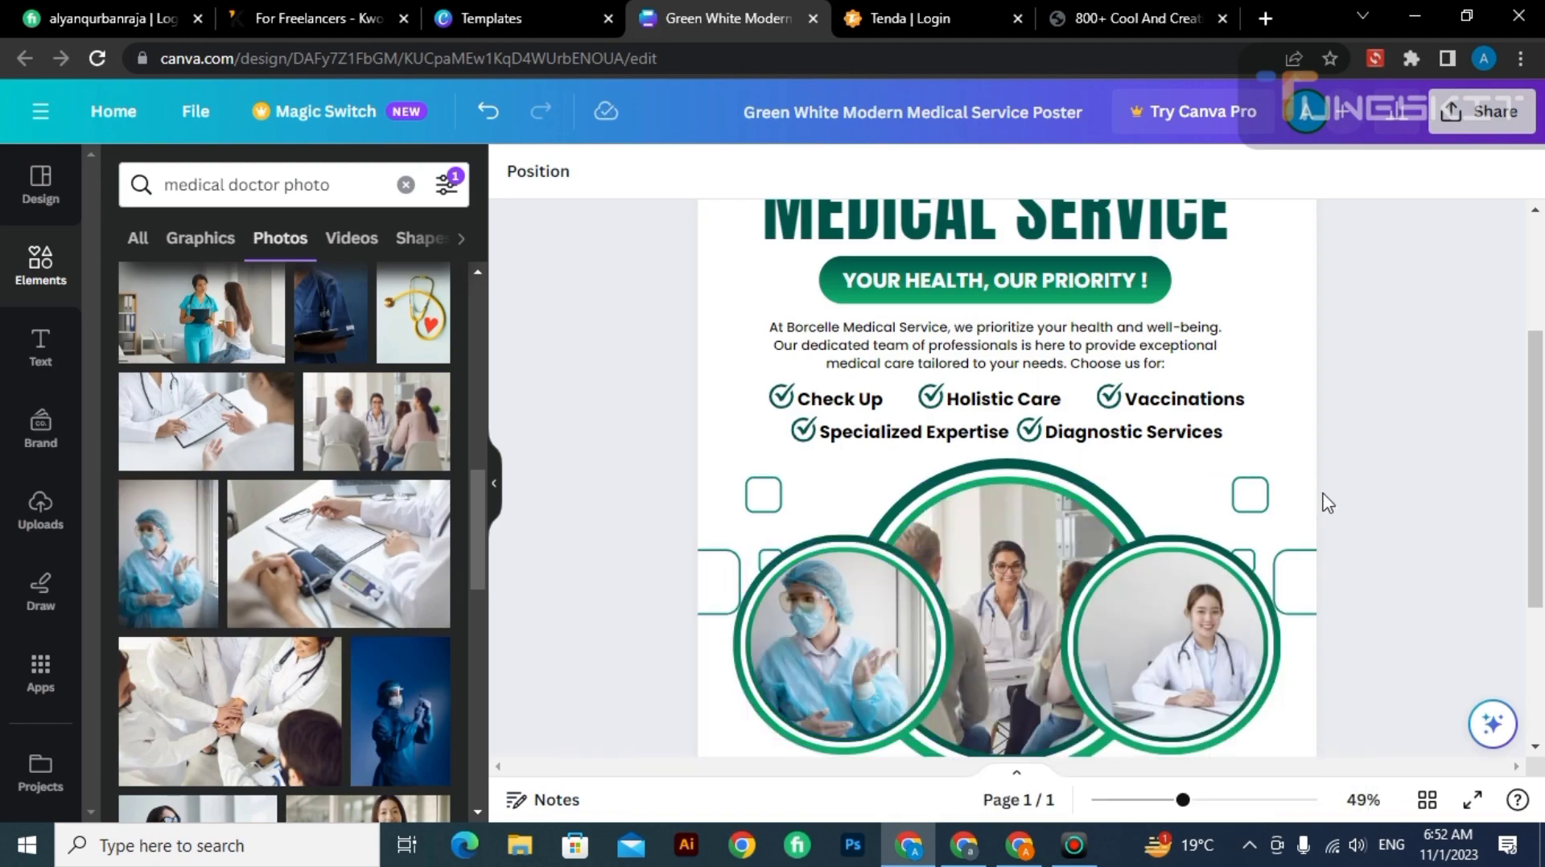
Replace the poster's "MEDICAL SERVICE" heading with the text "YOUR MEDICAL".
{"action": "scroll", "coordinate": [925, 121], "scroll_direction": "up", "scroll_amount": 2}
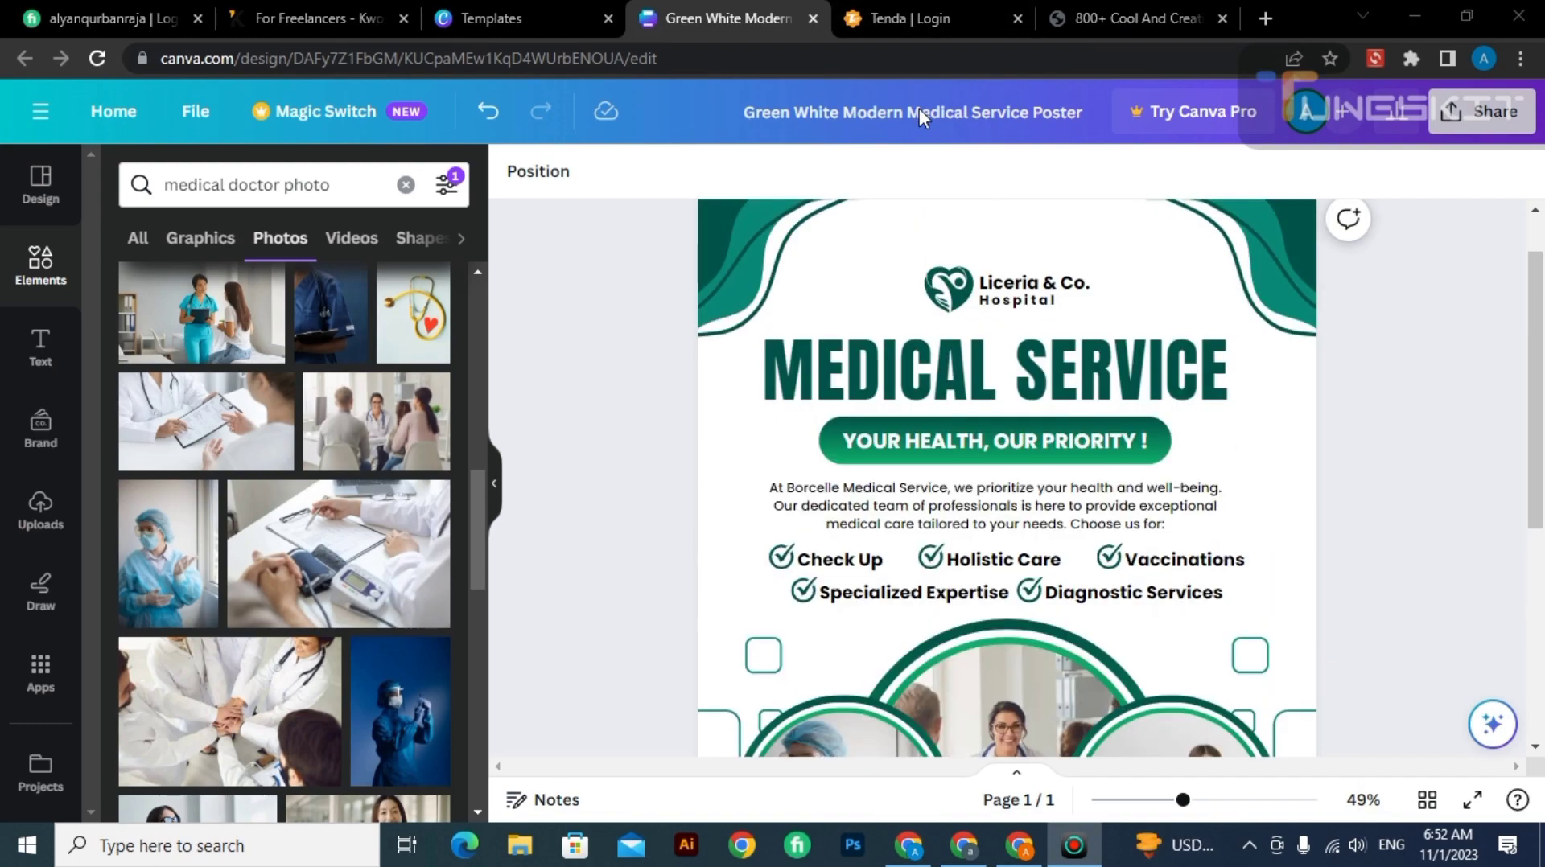
{"action": "double_click", "coordinate": [946, 378]}
{"action": "key", "text": "BackSpace"}
{"action": "type", "text": "Y"}
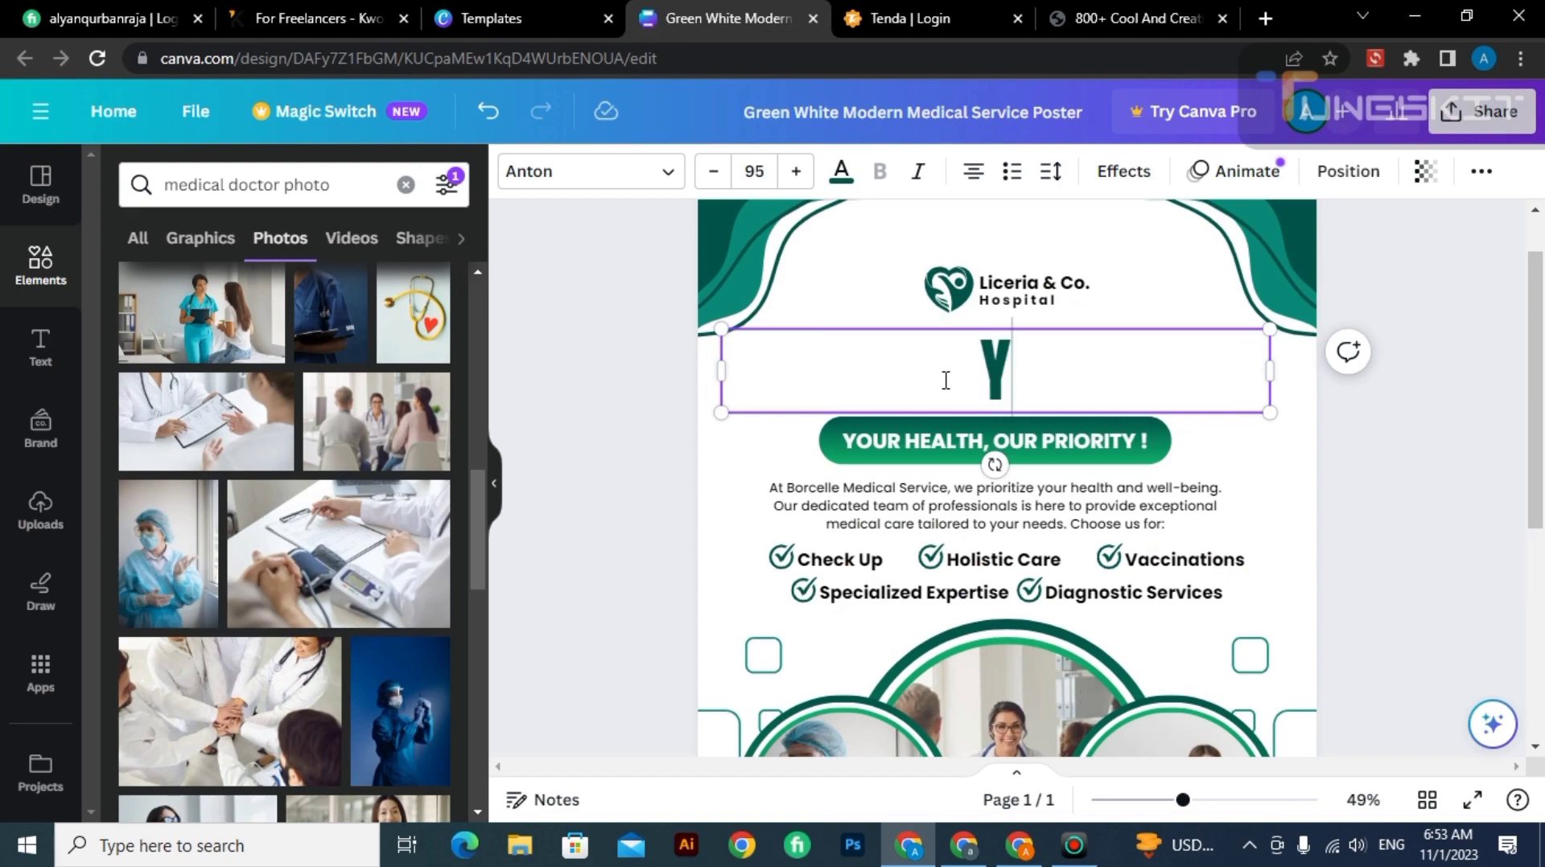
{"action": "type", "text": "OUTR"}
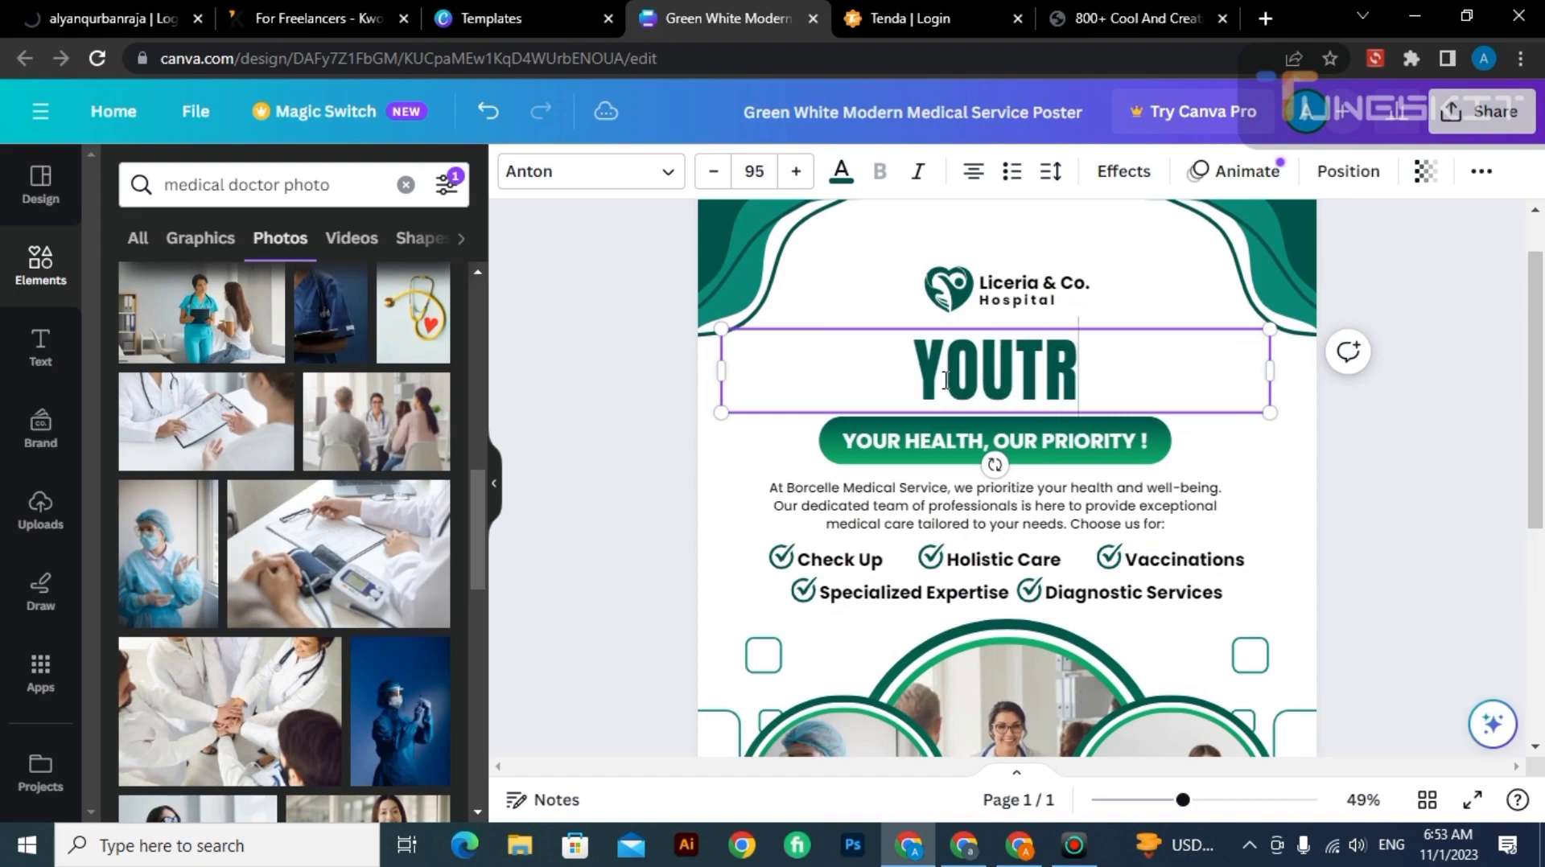
{"action": "key", "text": "BackSpace"}
{"action": "key", "text": "BackSpace"}
{"action": "type", "text": "R"}
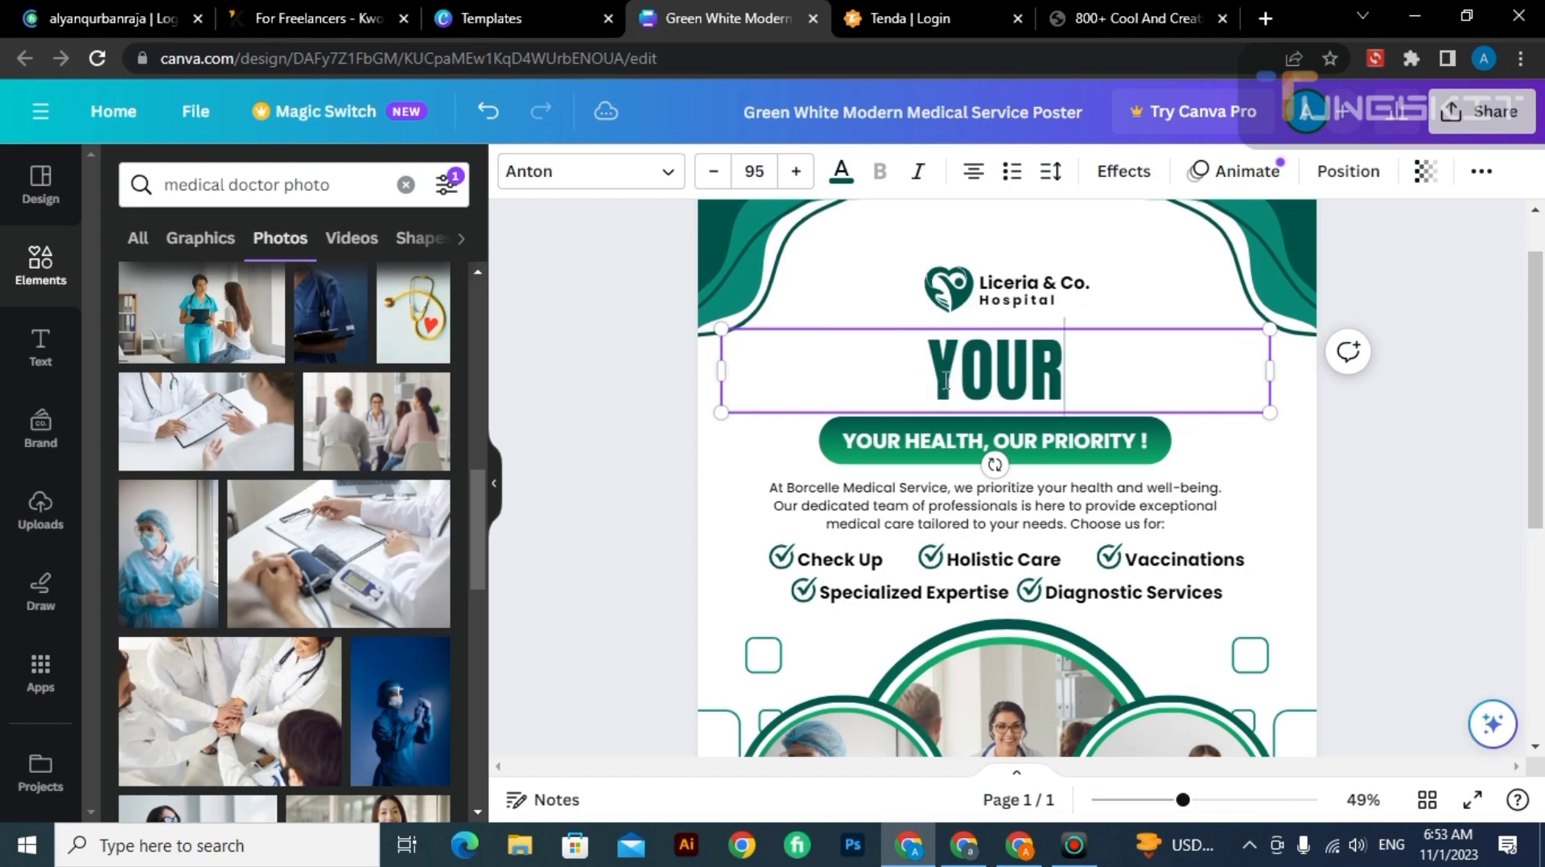
{"action": "type", "text": " ME"}
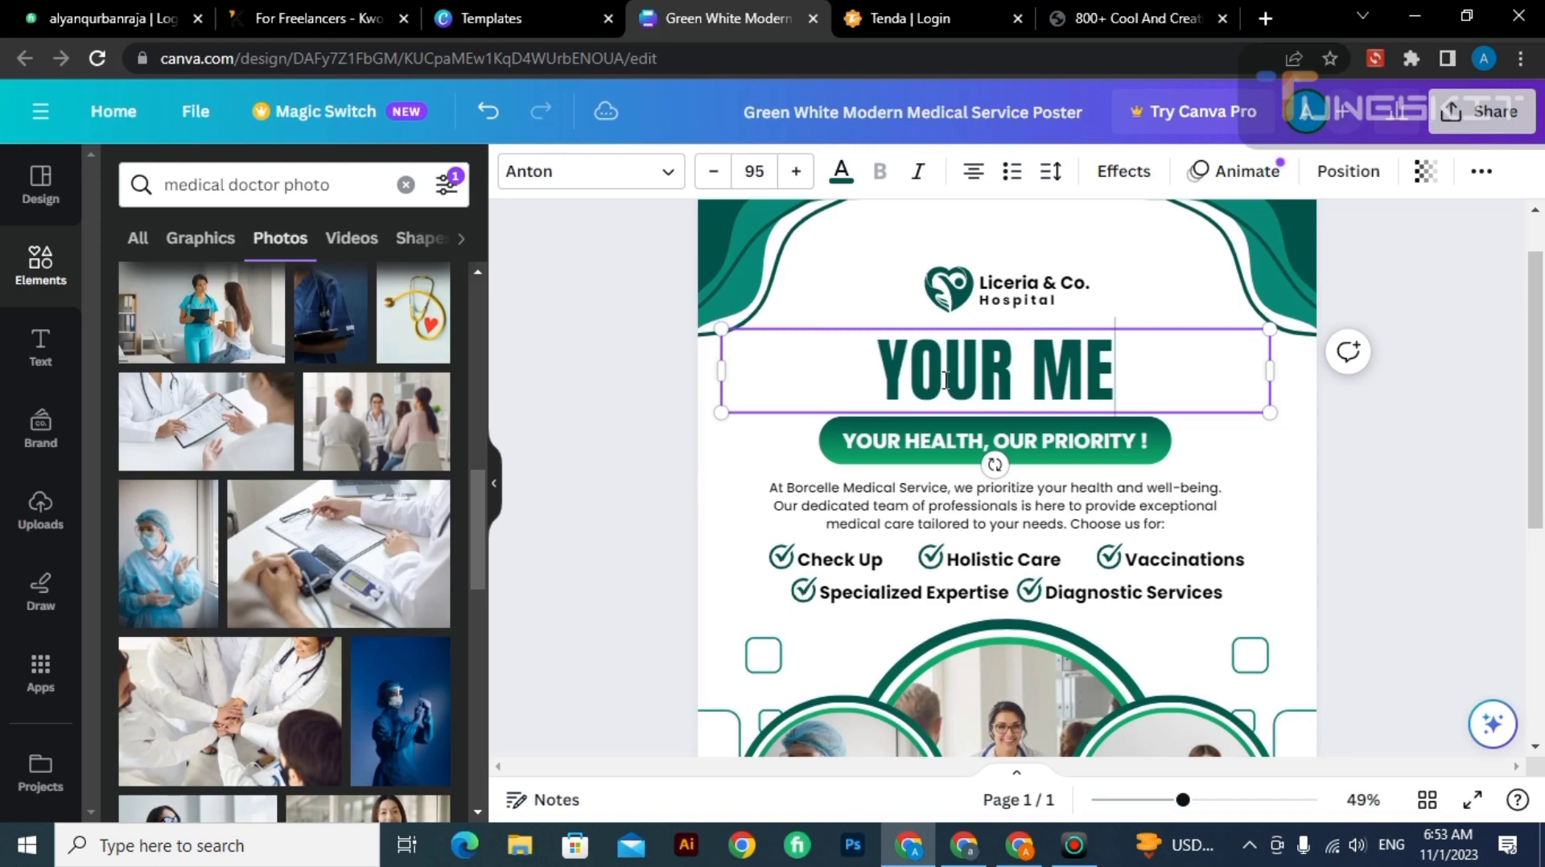
{"action": "type", "text": "DIC"}
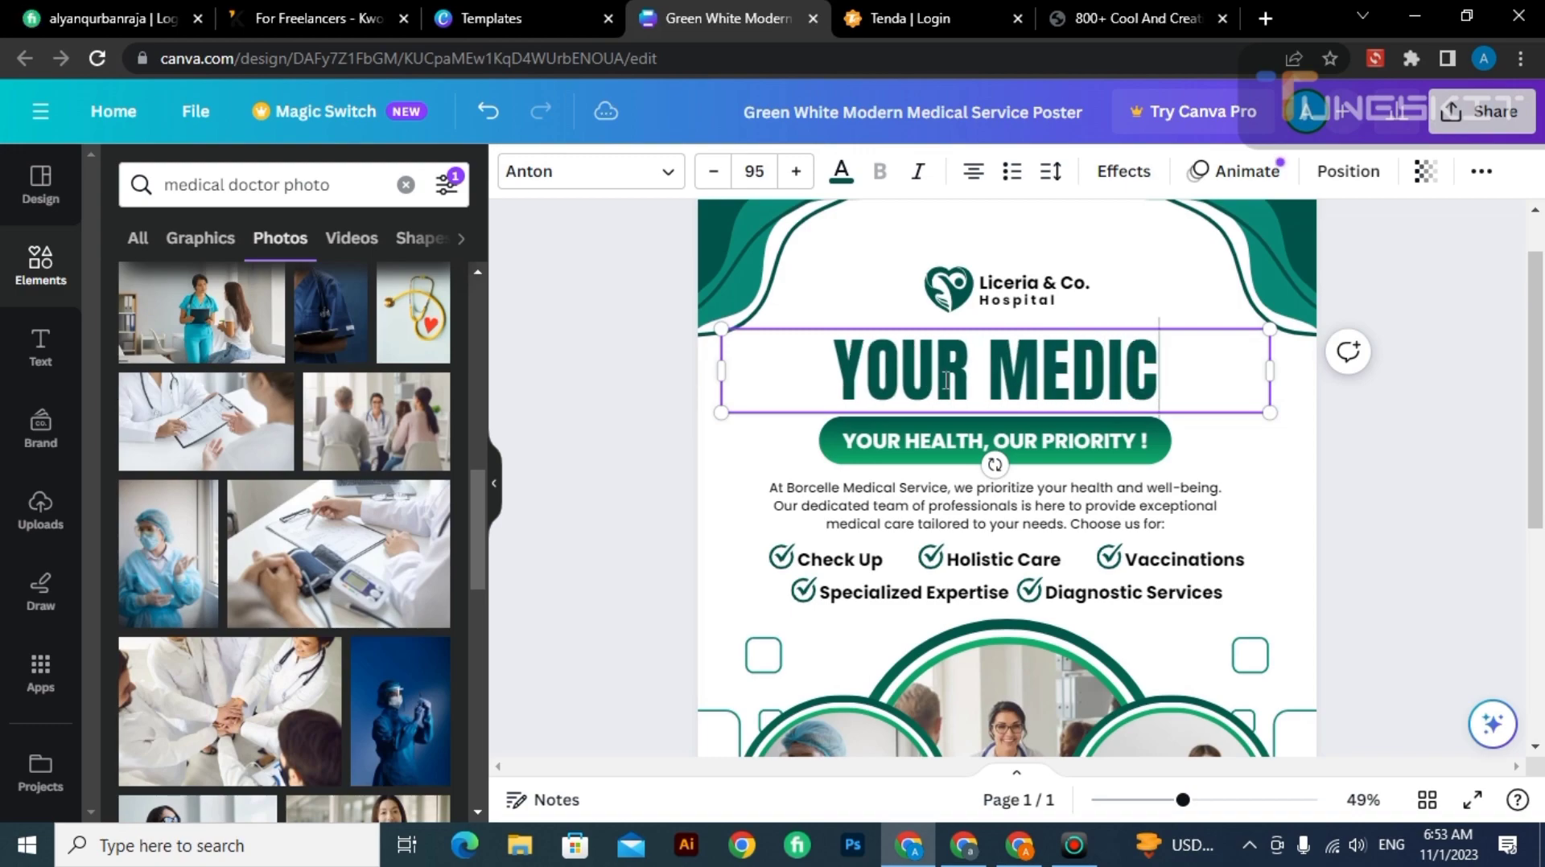
{"action": "type", "text": "AL"}
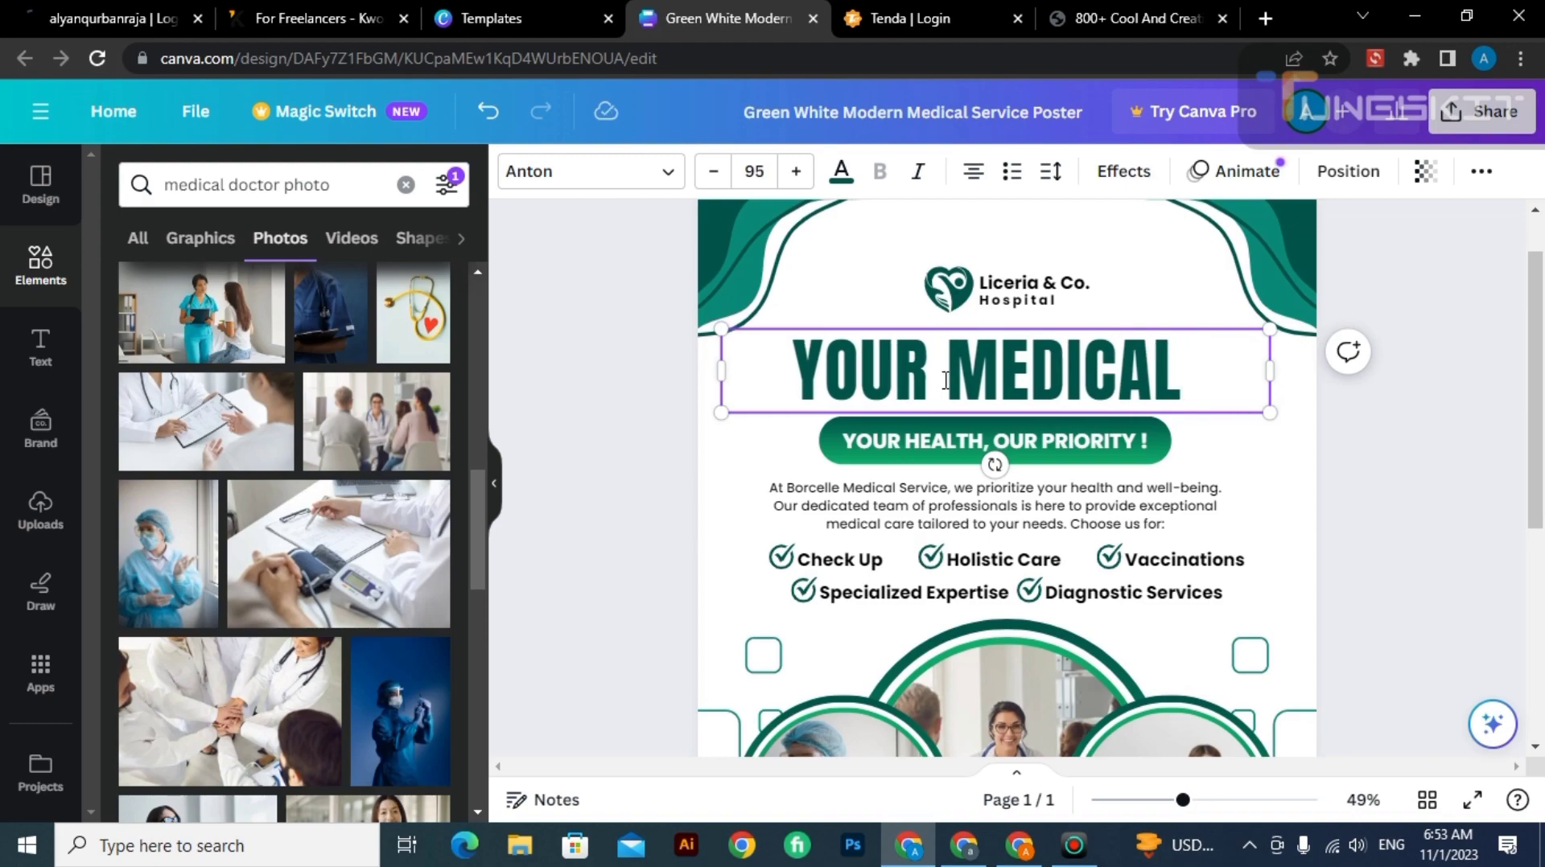
{"action": "key", "text": "BackSpace"}
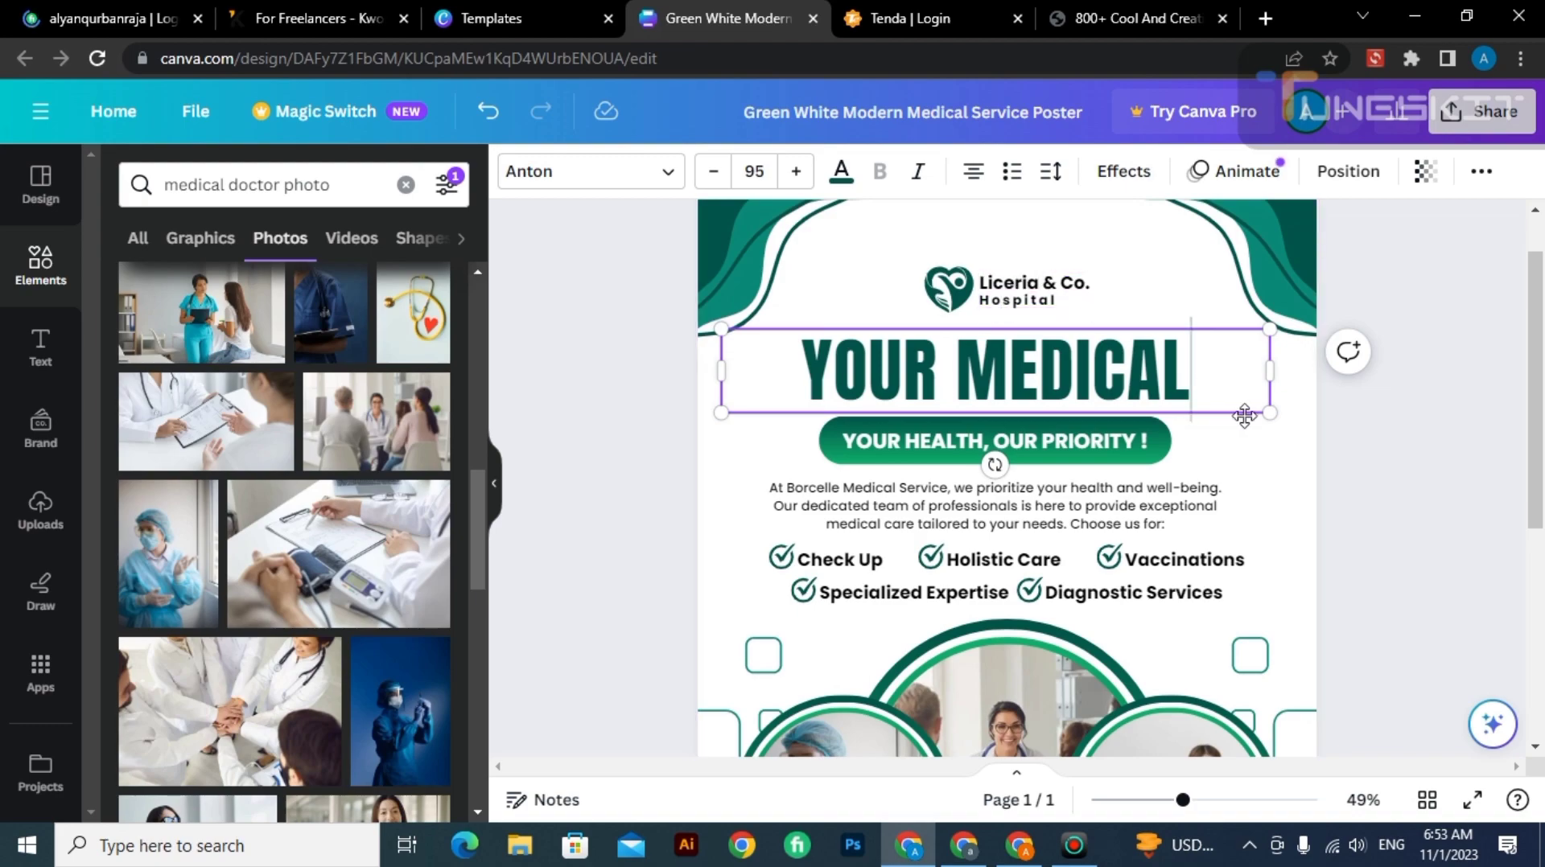
Enlarge the "YOUR MEDICAL" heading to font size 109 and position it between the logo and the tagline.
{"action": "left_click_drag", "start_coordinate": [1270, 414], "coordinate": [1351, 454]}
{"action": "left_click", "coordinate": [1360, 494]}
{"action": "left_click_drag", "start_coordinate": [1176, 390], "coordinate": [1176, 391]}
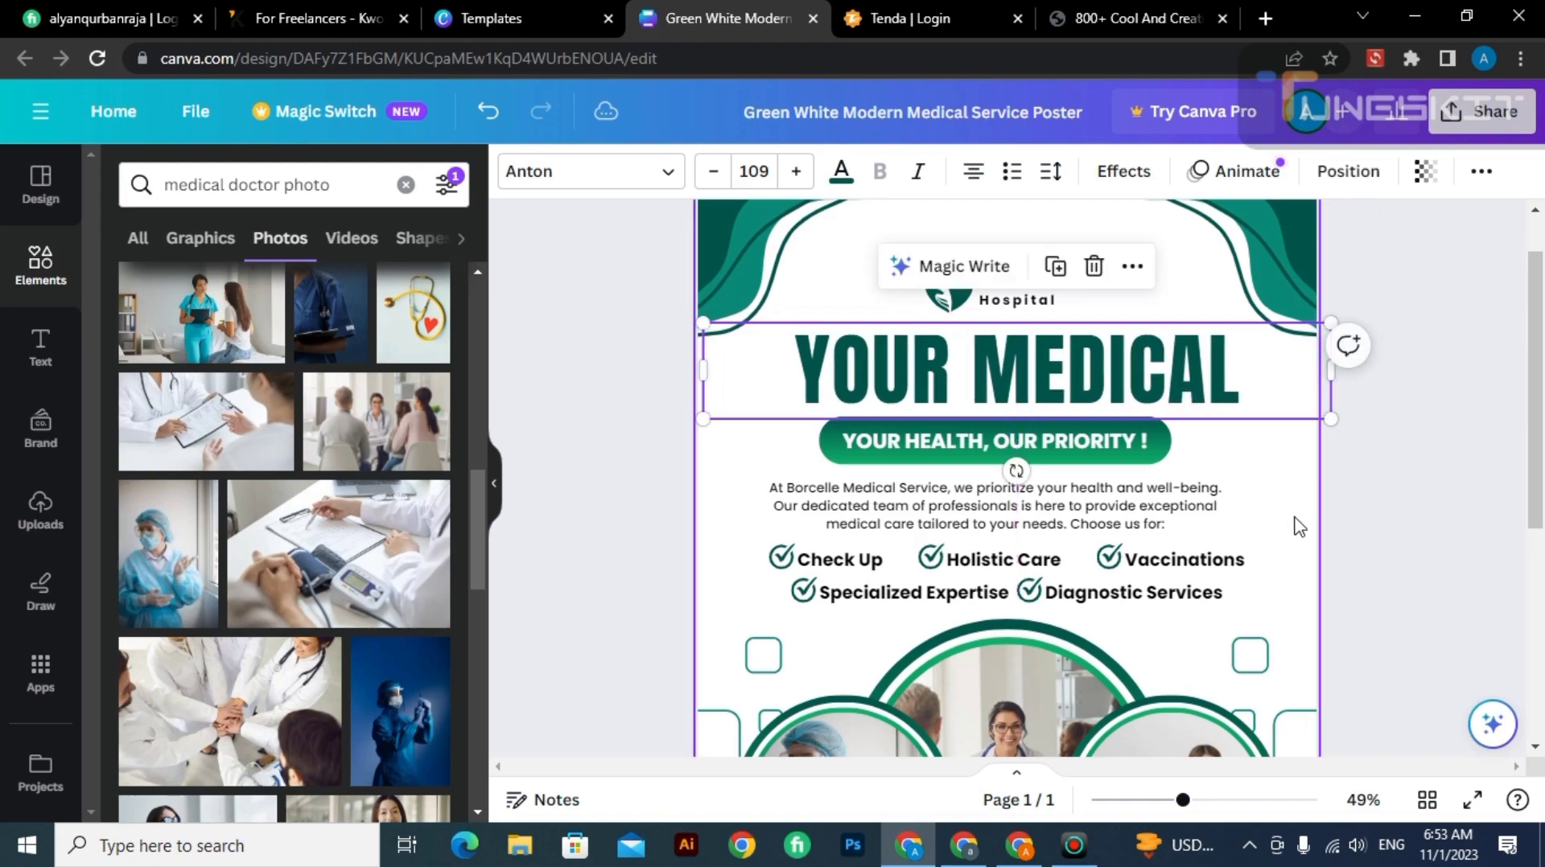
{"action": "left_click", "coordinate": [1297, 523]}
{"action": "left_click", "coordinate": [1382, 487]}
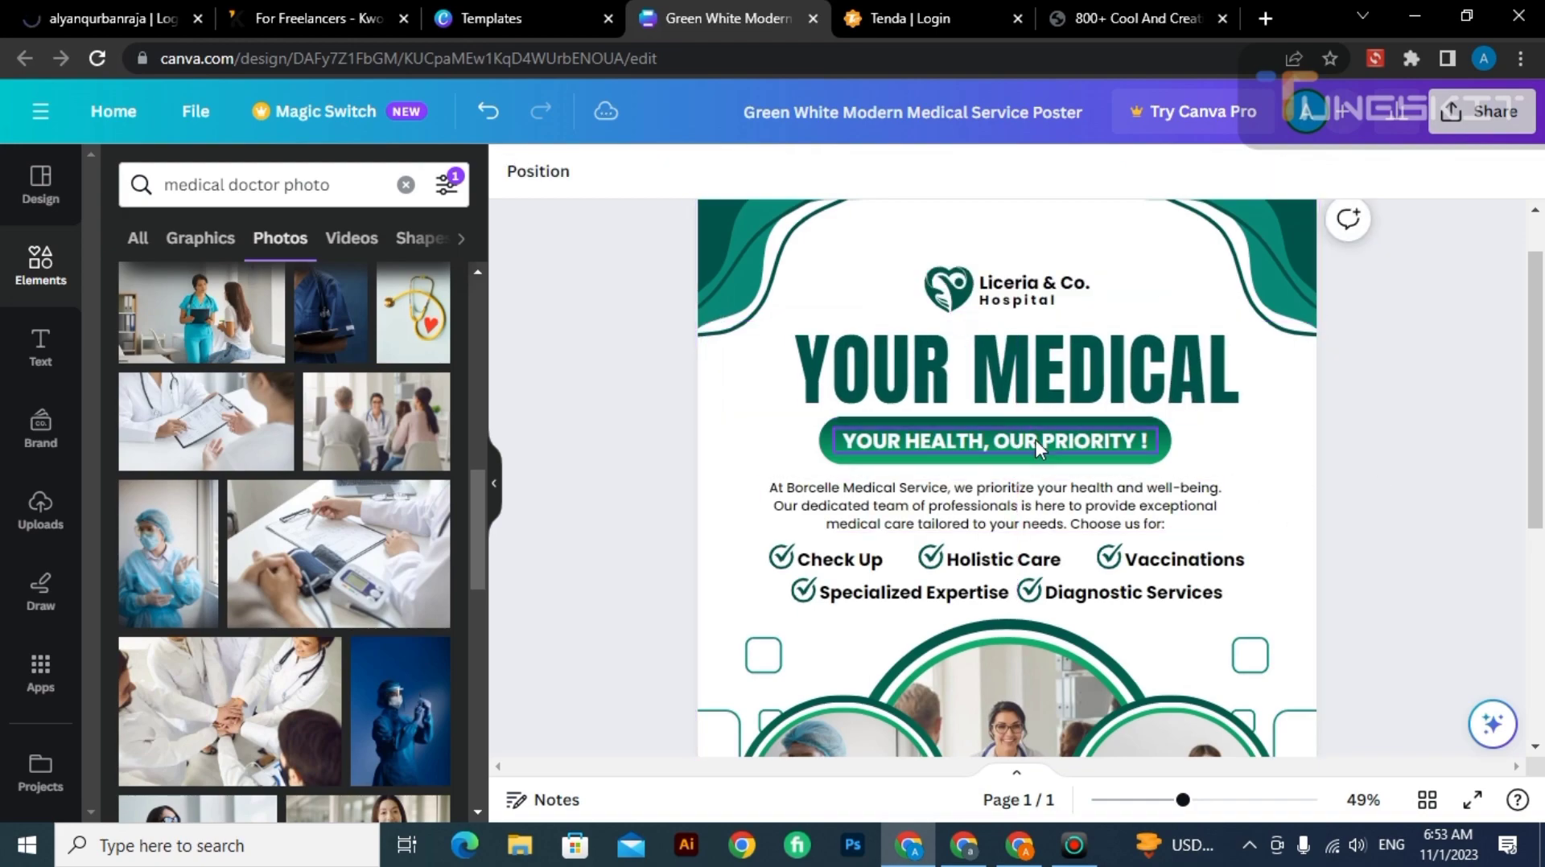
Move the poster's upper-right corner wave slightly left and down, and shrink it a little.
{"action": "scroll", "coordinate": [1540, 403], "scroll_direction": "down", "scroll_amount": 1}
{"action": "scroll", "coordinate": [1541, 402], "scroll_direction": "down", "scroll_amount": 5}
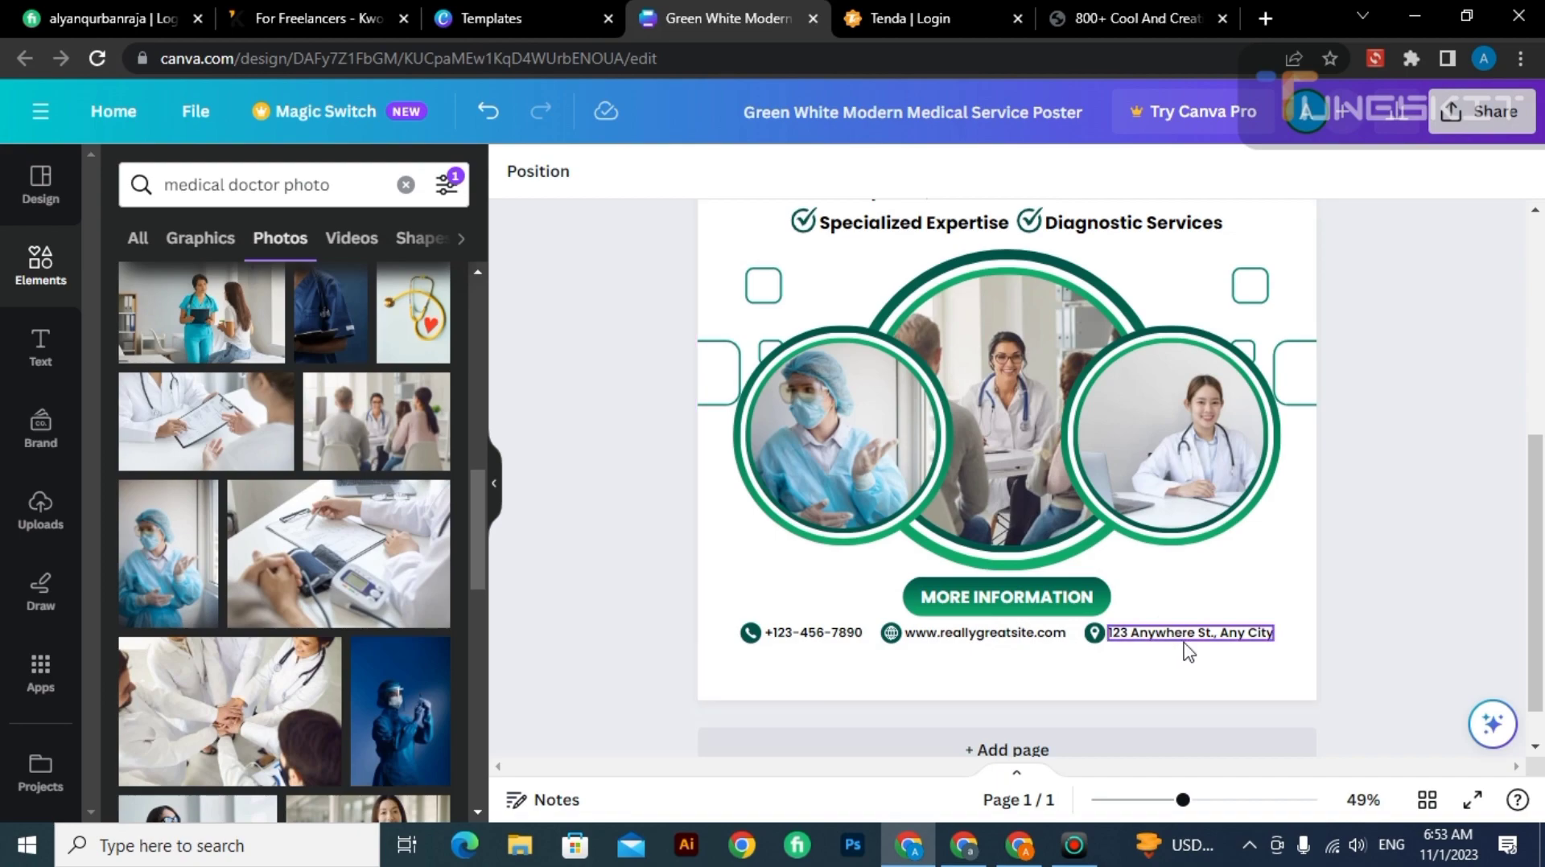
{"action": "left_click_drag", "start_coordinate": [1542, 609], "coordinate": [1542, 373]}
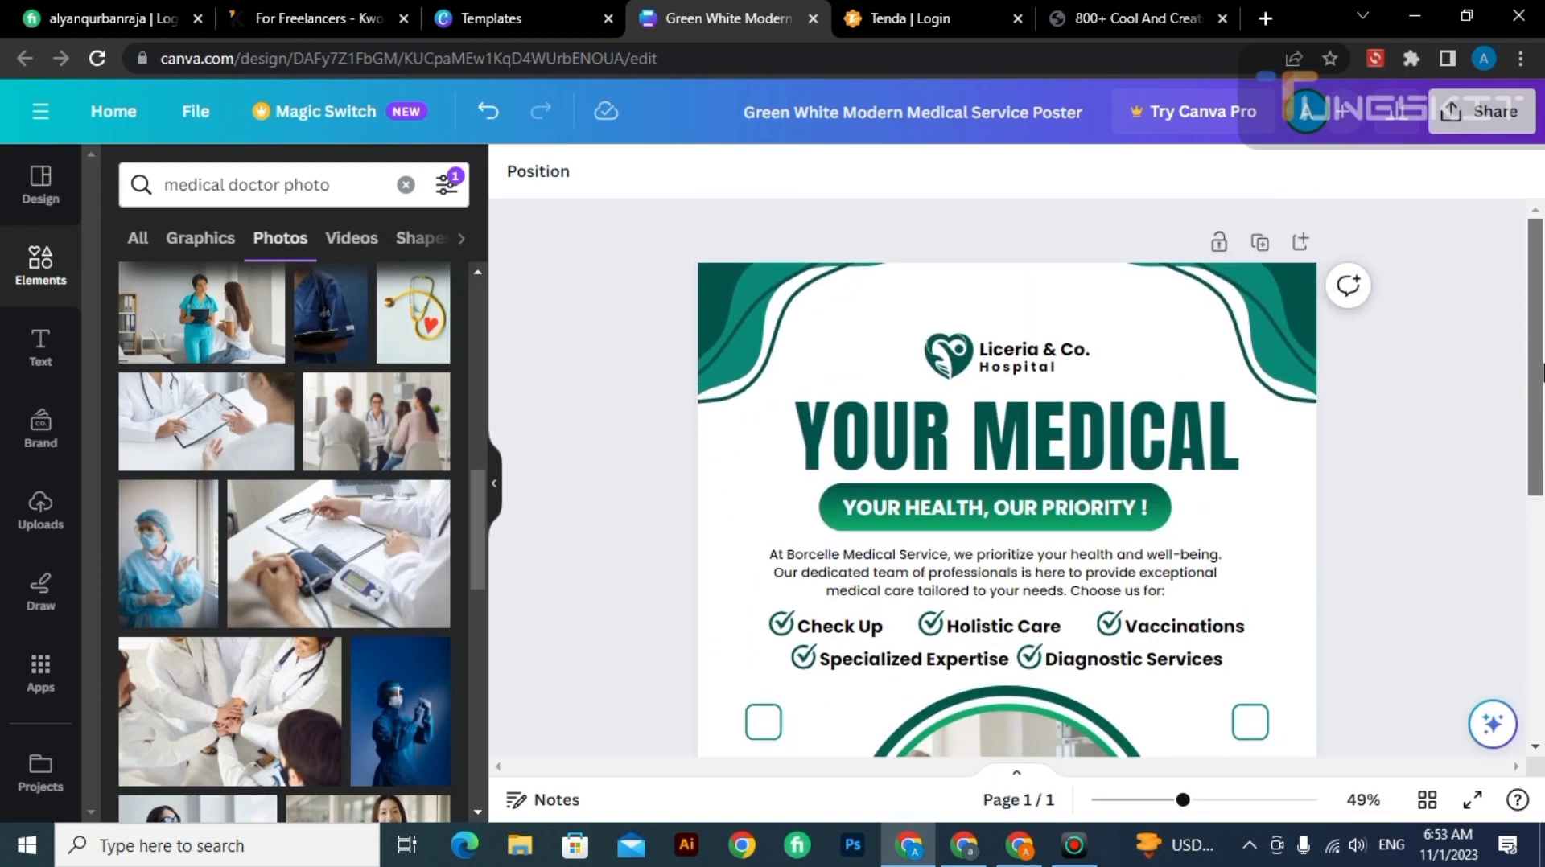
{"action": "left_click", "coordinate": [1298, 332]}
{"action": "left_click_drag", "start_coordinate": [1286, 338], "coordinate": [1270, 353]}
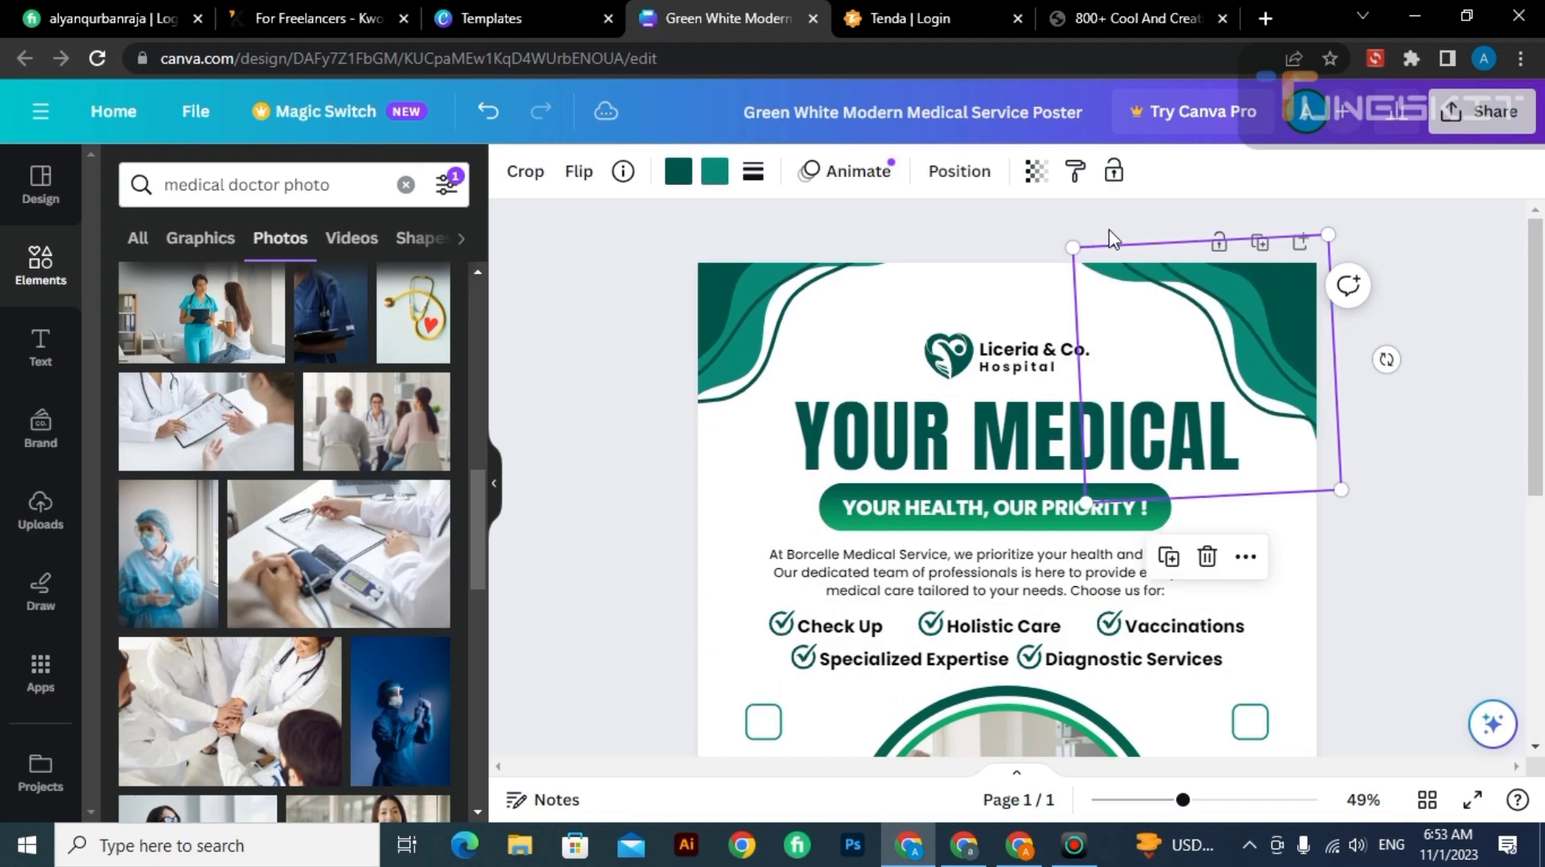
{"action": "left_click_drag", "start_coordinate": [1073, 244], "coordinate": [1110, 252]}
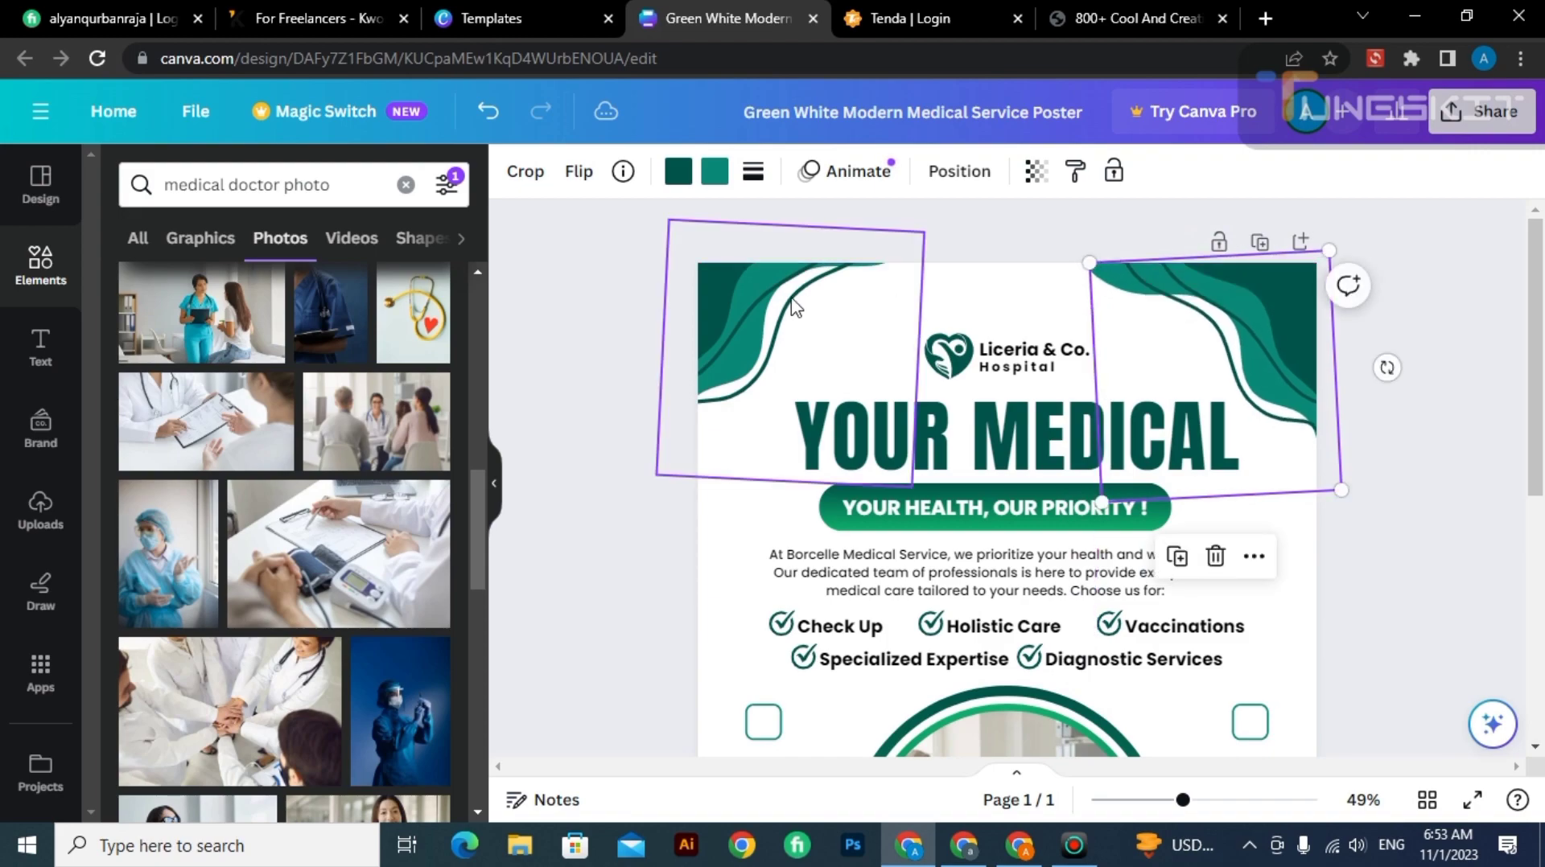
Enlarge the poster's upper-left corner wave slightly and shift it down a little.
{"action": "left_click", "coordinate": [792, 306]}
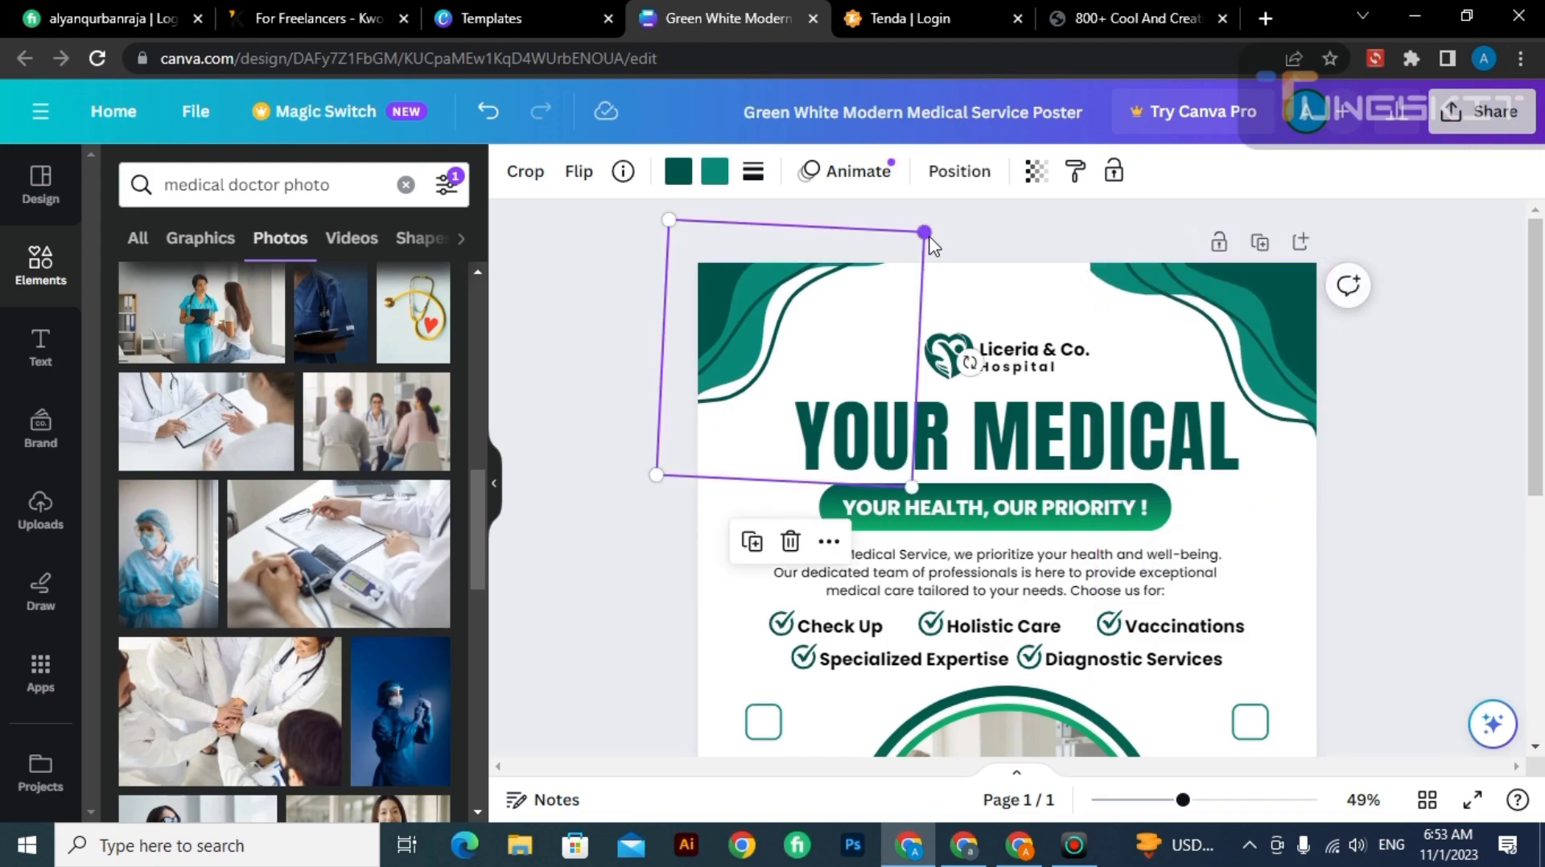
{"action": "left_click_drag", "start_coordinate": [925, 234], "coordinate": [949, 209]}
{"action": "left_click_drag", "start_coordinate": [758, 359], "coordinate": [764, 376]}
{"action": "left_click", "coordinate": [531, 365]}
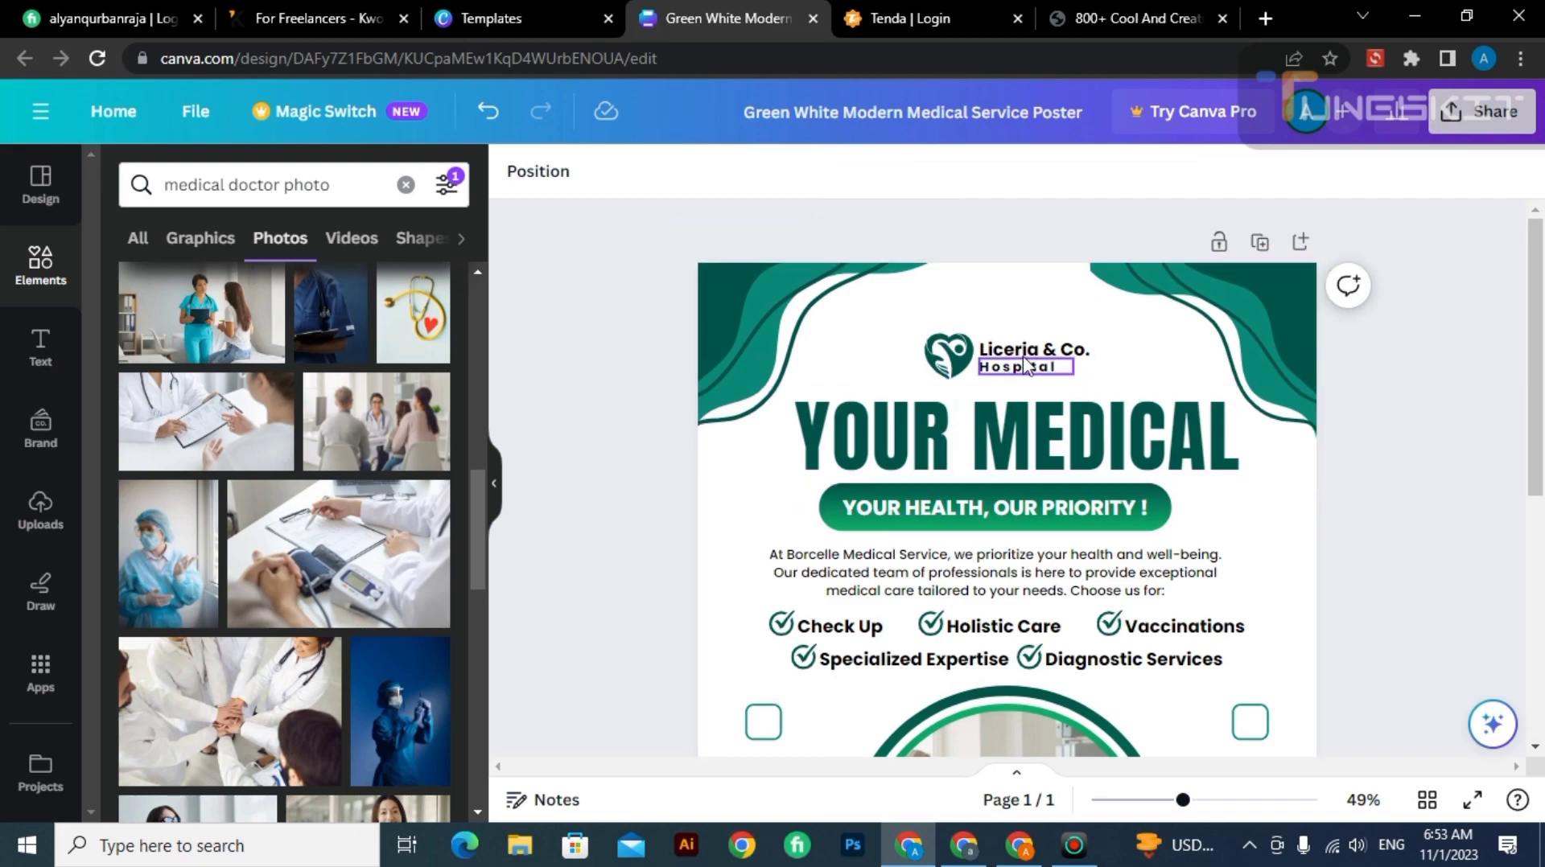
Shift the Liceria & Co. Hospital logo group slightly left above the heading.
{"action": "left_click", "coordinate": [962, 358]}
{"action": "left_click_drag", "start_coordinate": [962, 359], "coordinate": [1017, 370]}
{"action": "left_click", "coordinate": [1176, 358]}
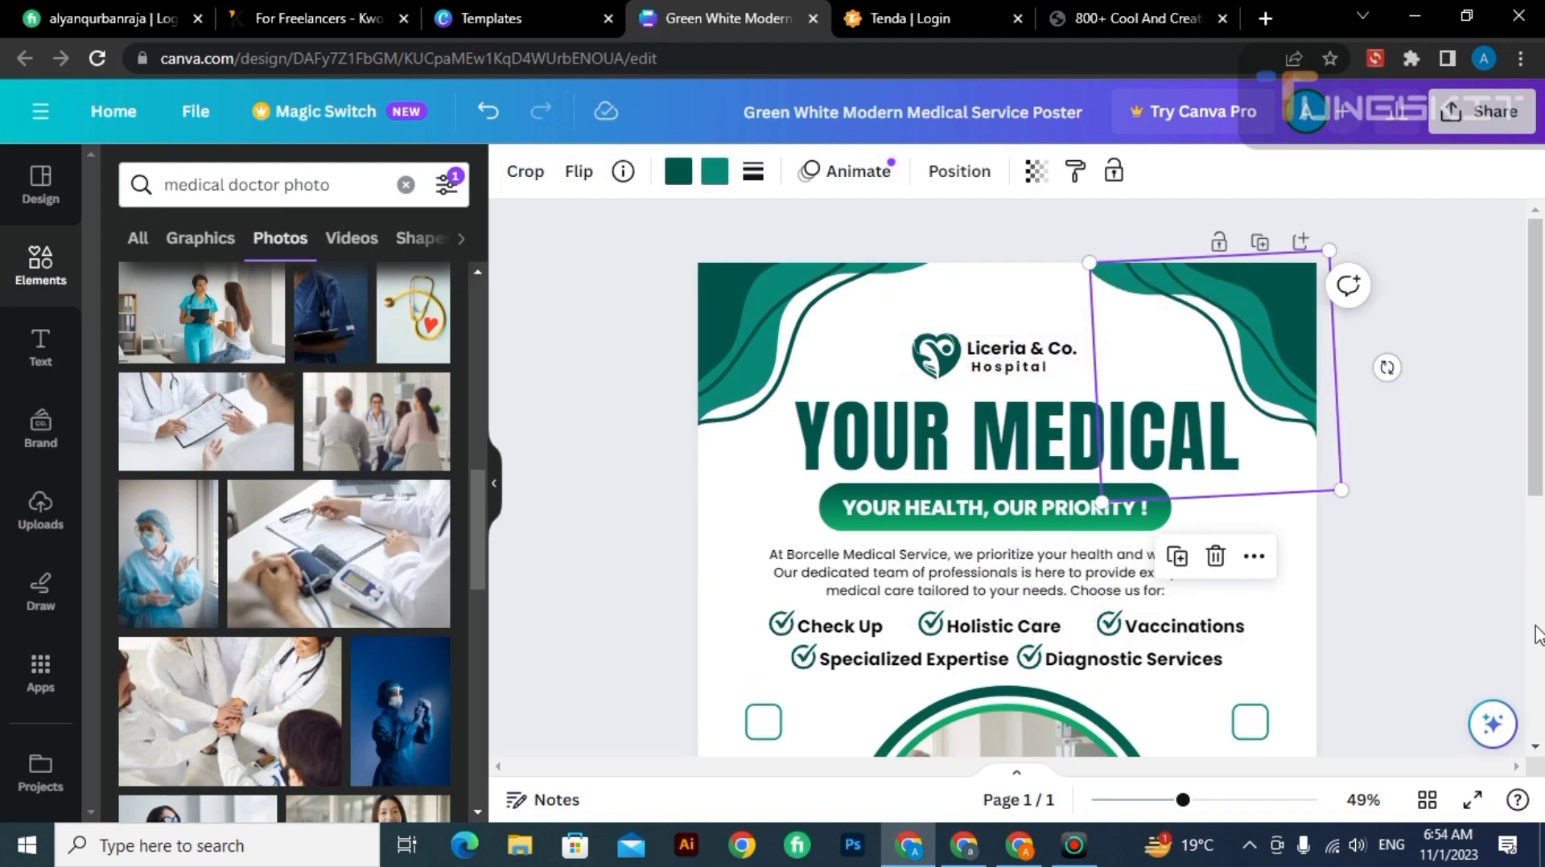
Remove the comma from the "YOUR HEALTH, OUR PRIORITY !" tagline, keeping a gap between its two phrases.
{"action": "scroll", "coordinate": [1493, 577], "scroll_direction": "down", "scroll_amount": 5}
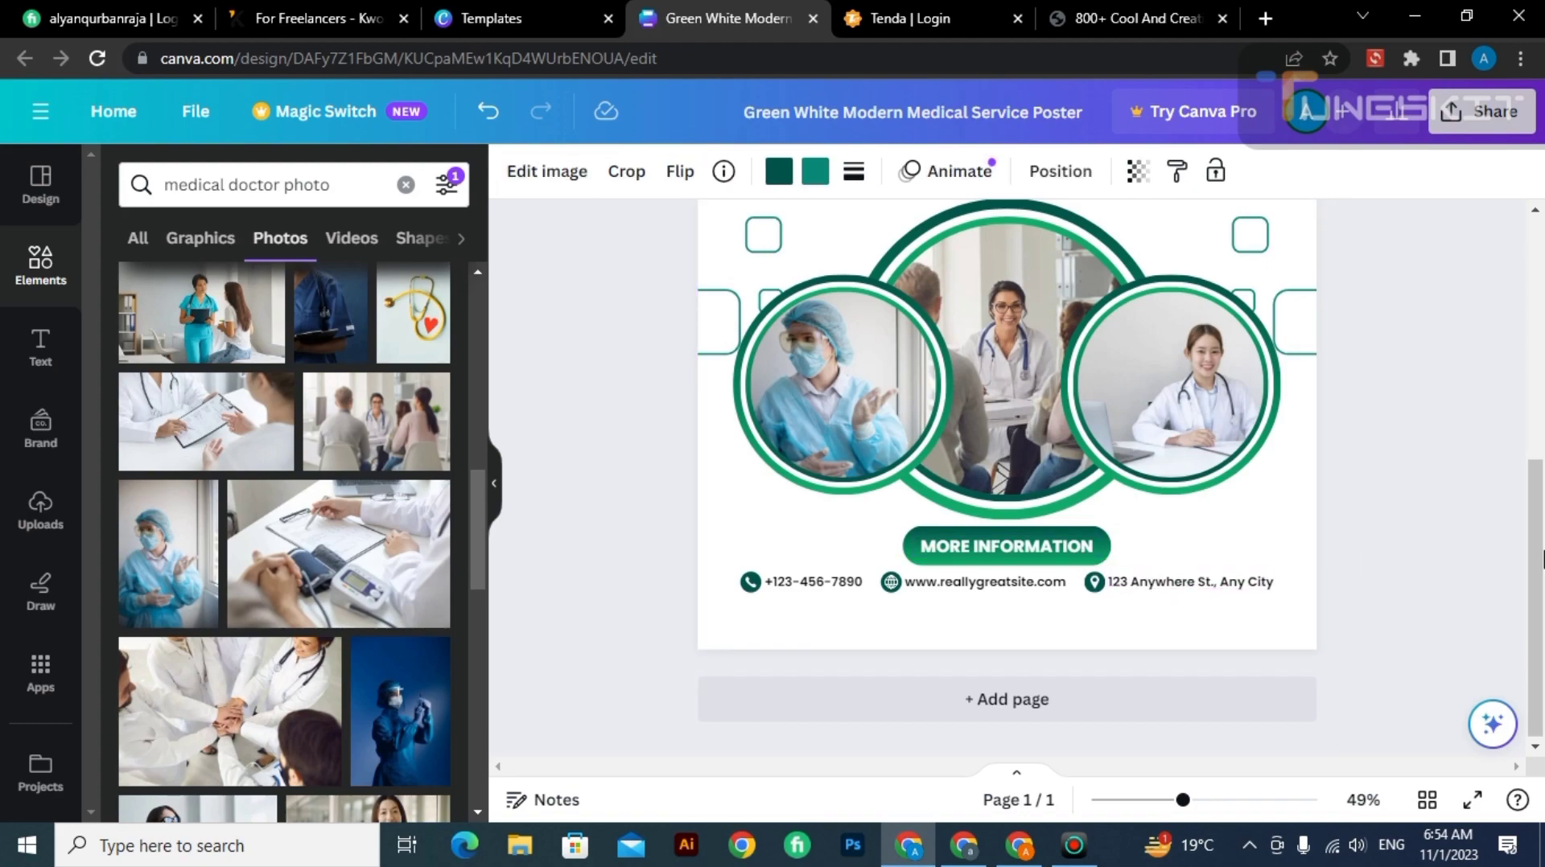
{"action": "scroll", "coordinate": [1454, 379], "scroll_direction": "up", "scroll_amount": 5}
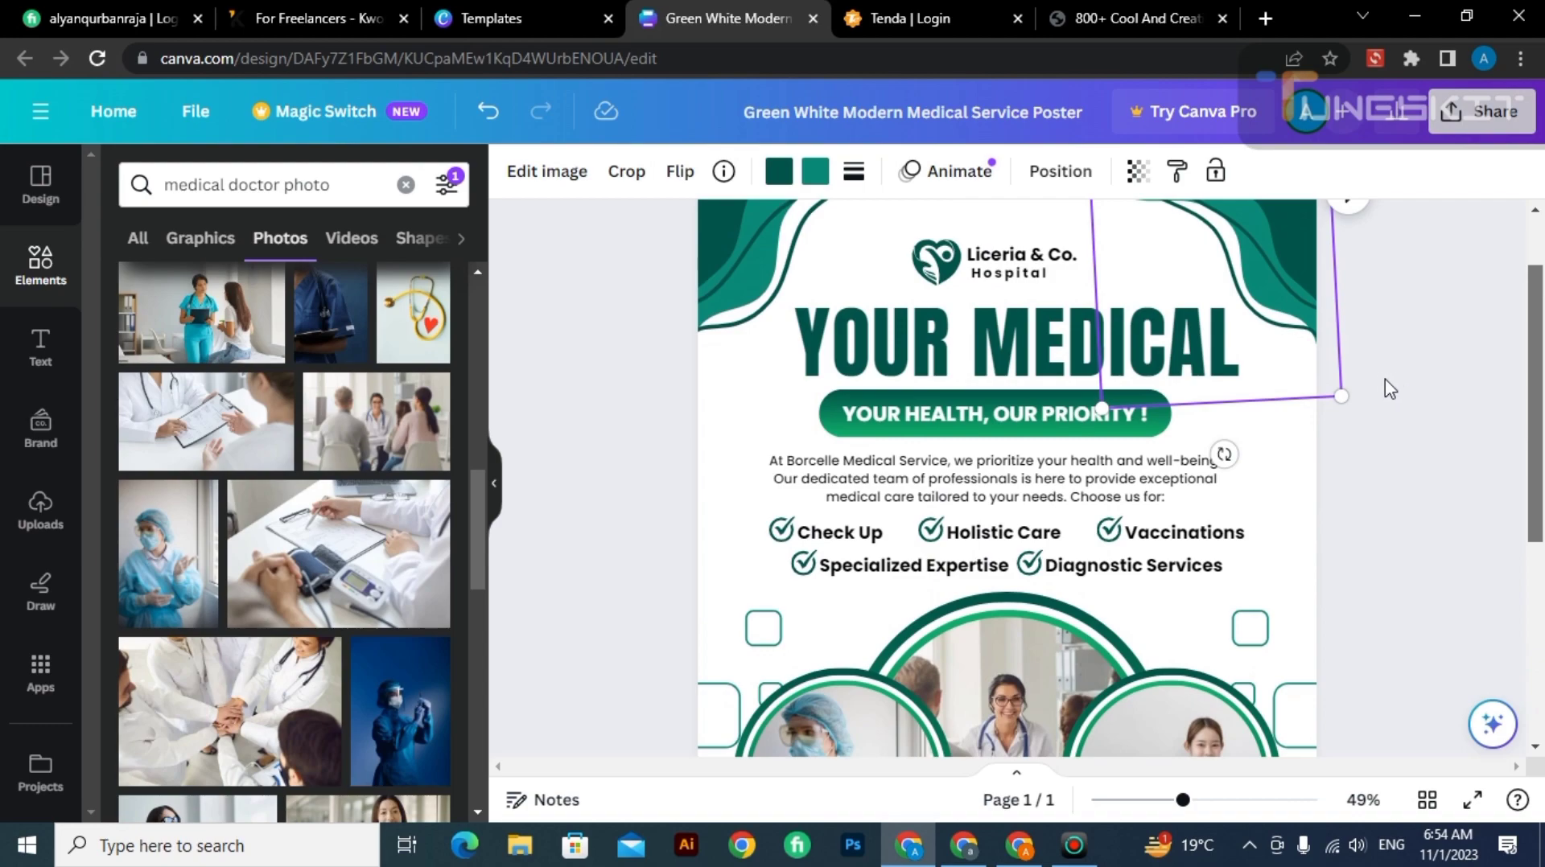
{"action": "left_click", "coordinate": [1391, 390]}
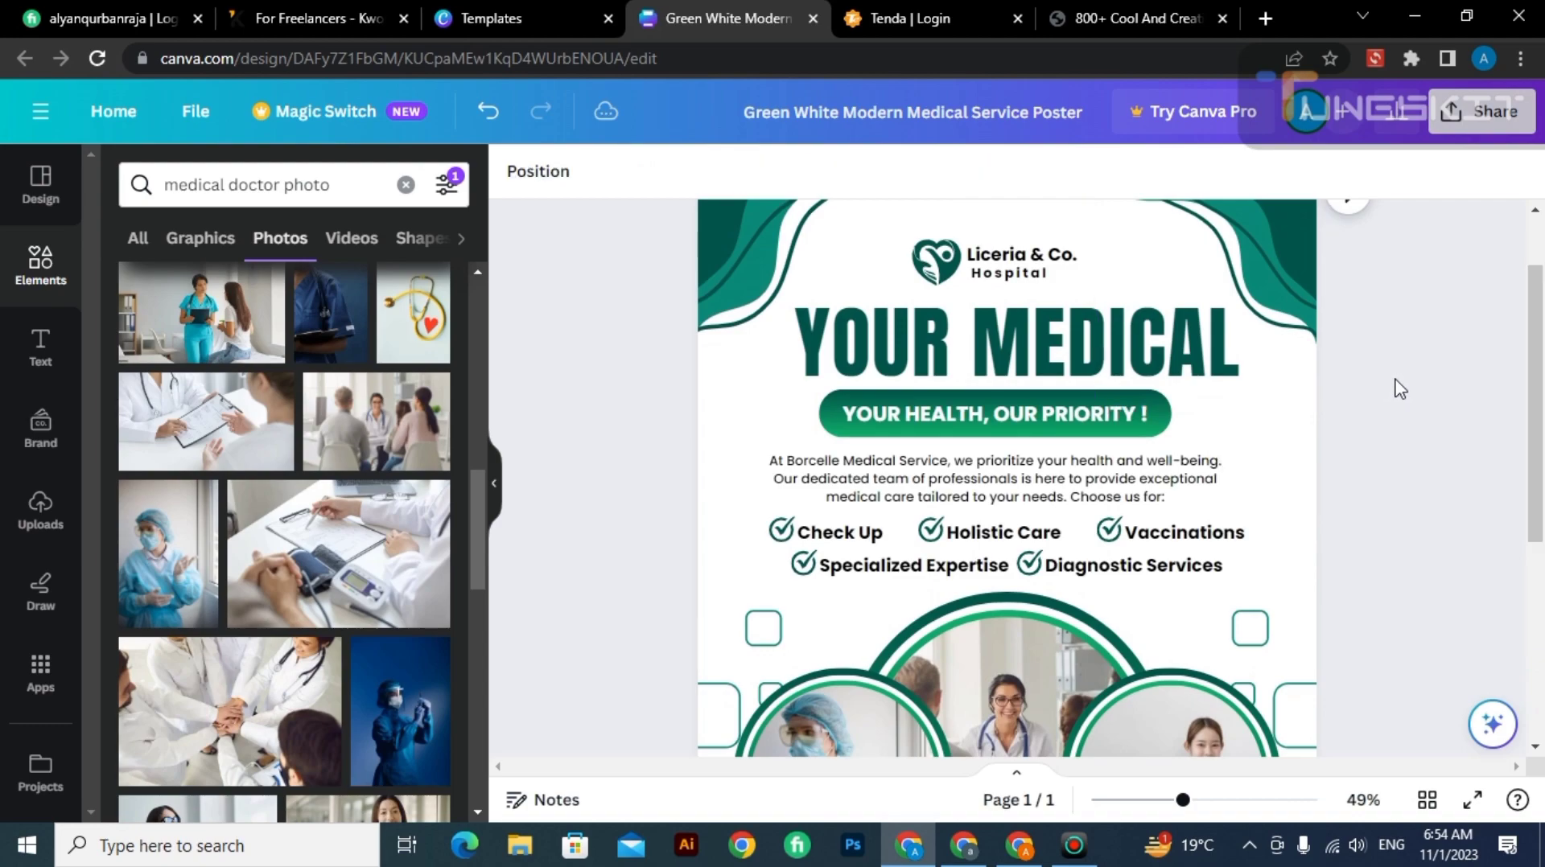
{"action": "left_click", "coordinate": [1140, 408]}
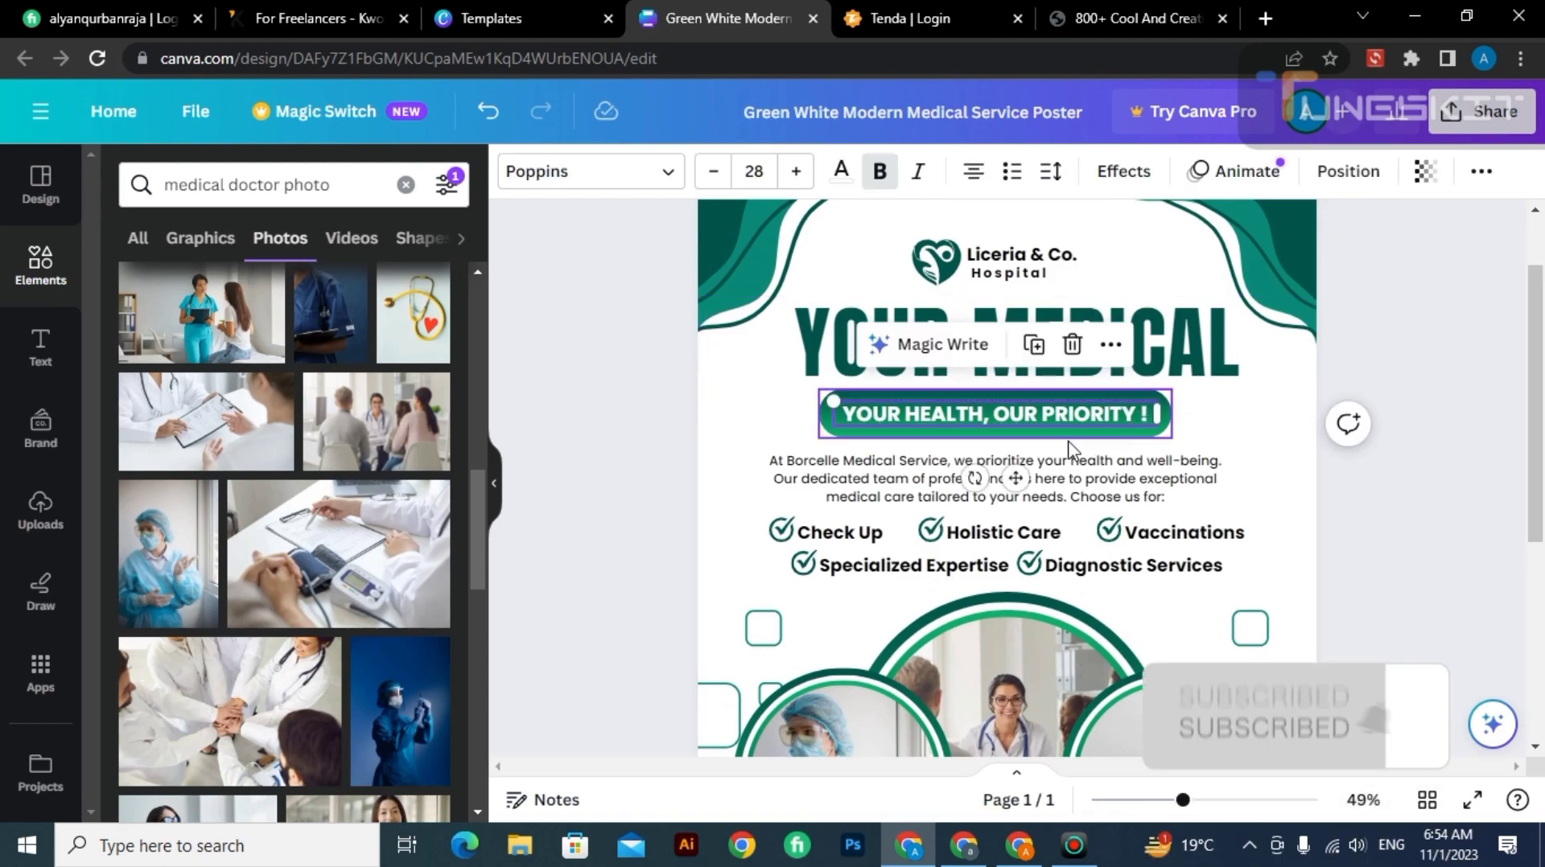
{"action": "left_click", "coordinate": [986, 418]}
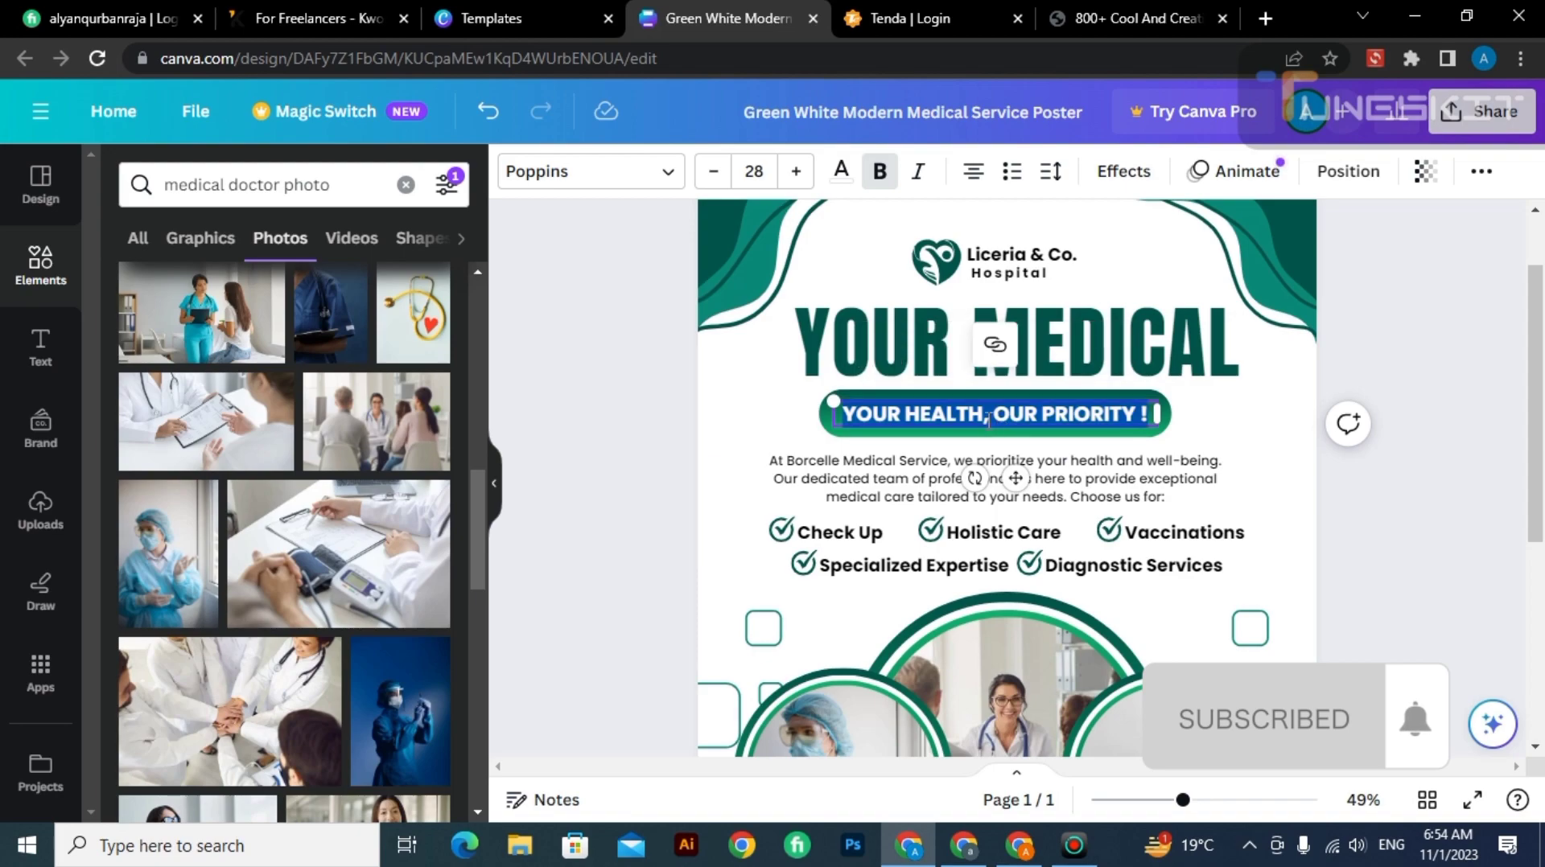
{"action": "key", "text": "BackSpace"}
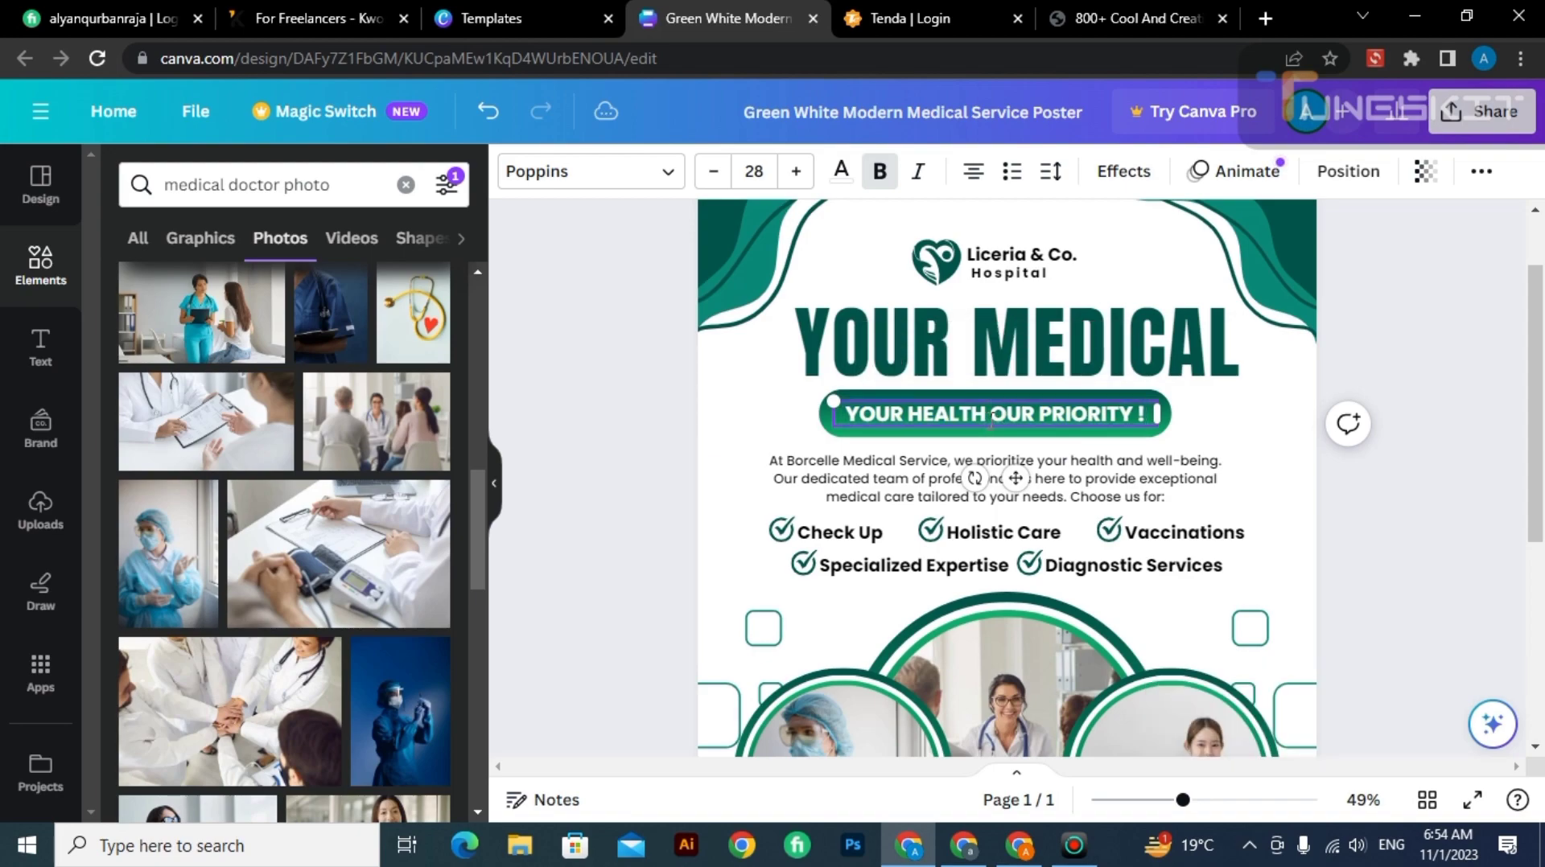
{"action": "left_click", "coordinate": [1017, 341]}
{"action": "left_click", "coordinate": [1219, 453]}
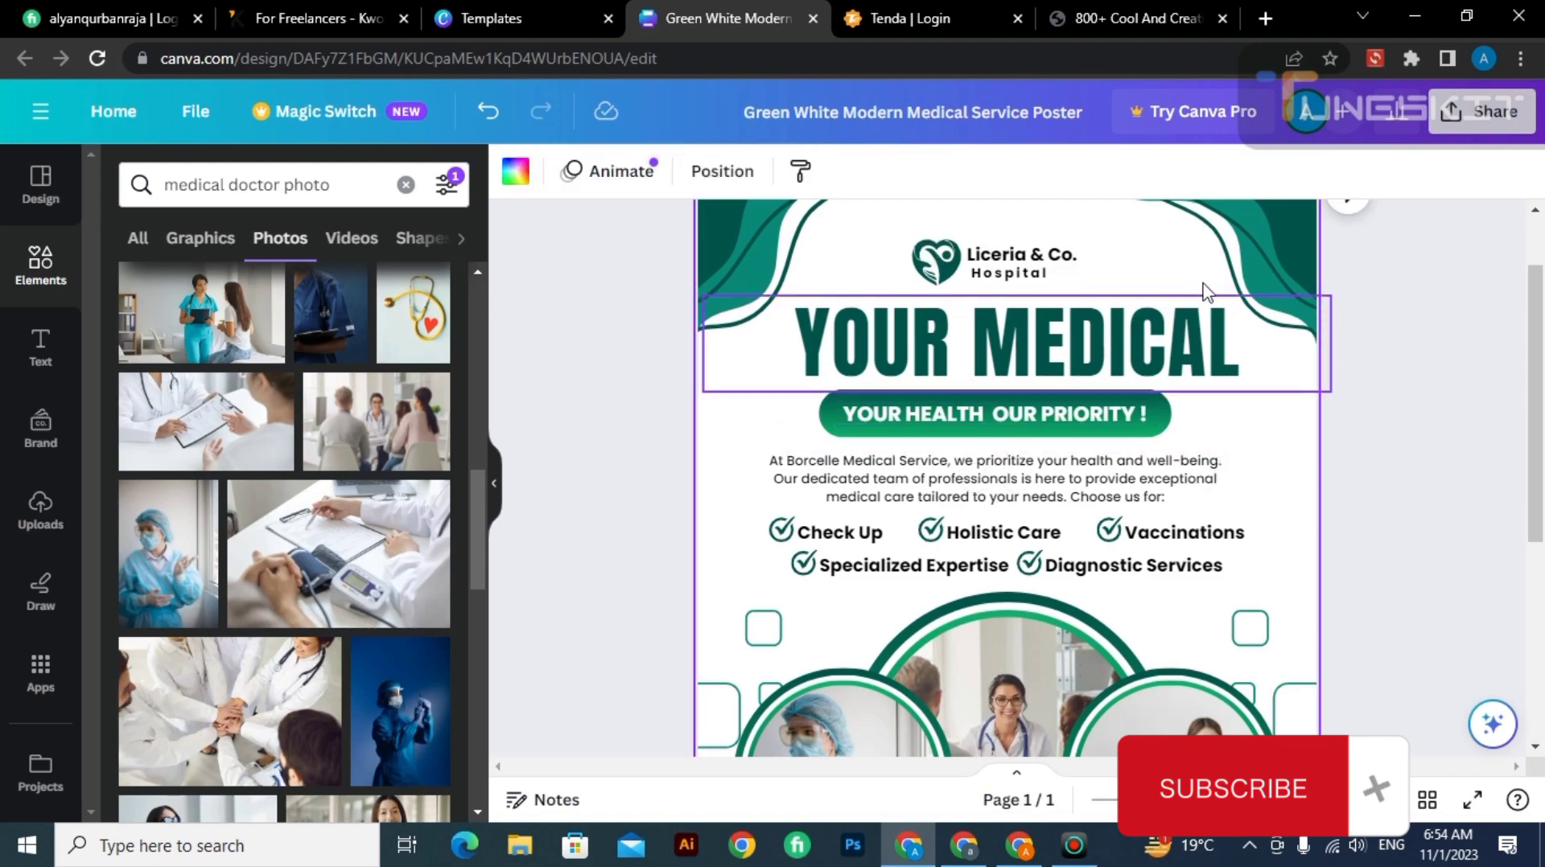